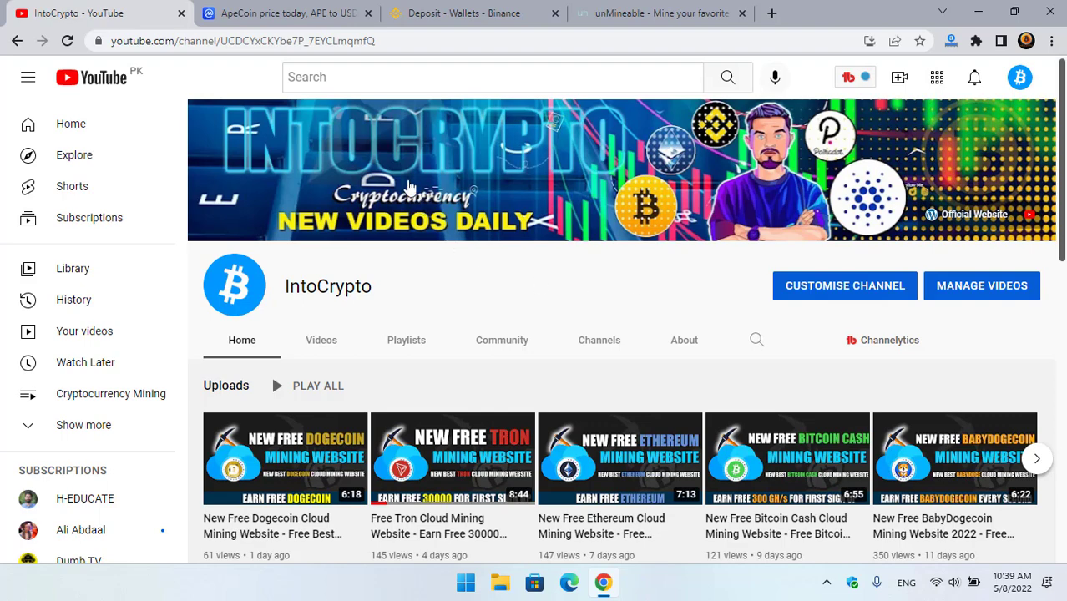
Switch to the ApeCoin page on CoinMarketCap and review its price, contract and audit details.
left_click(290, 23)
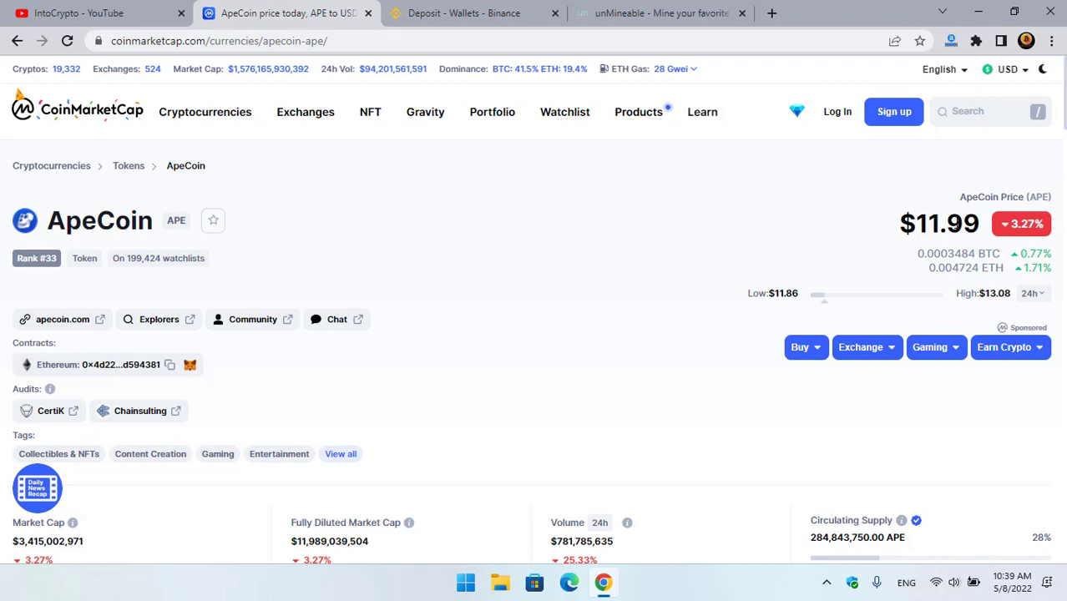
scroll(659, 274, "down", 2)
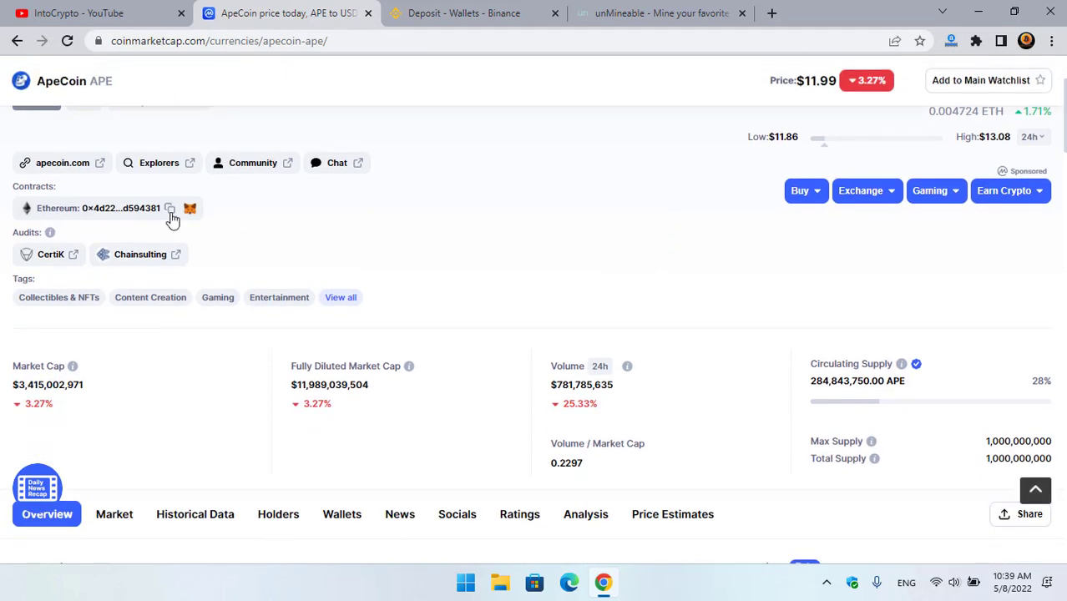
scroll(426, 204, "up", 1)
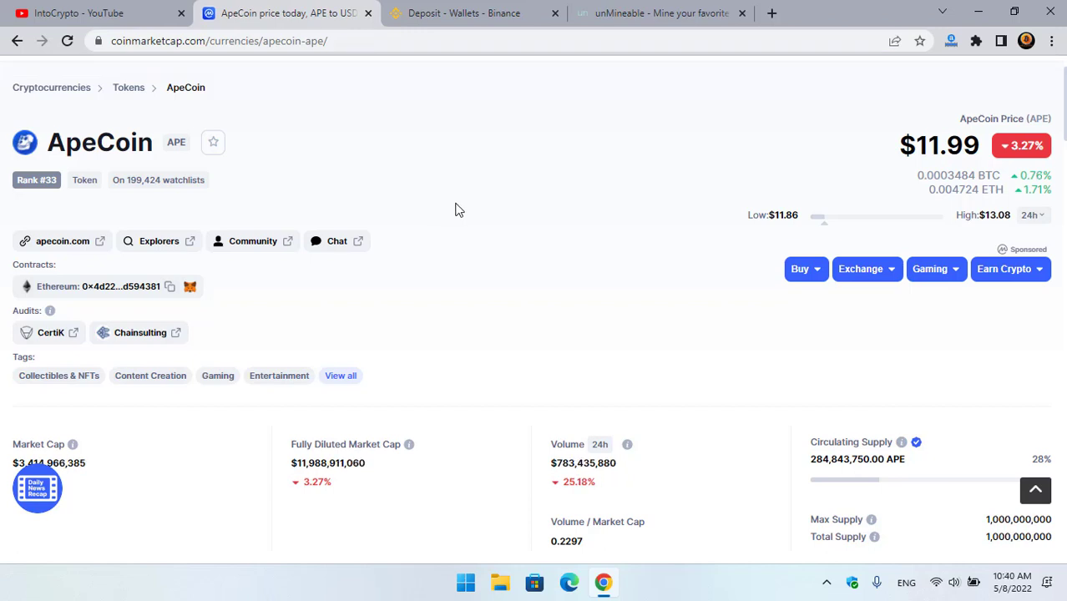
scroll(455, 210, "down", 2)
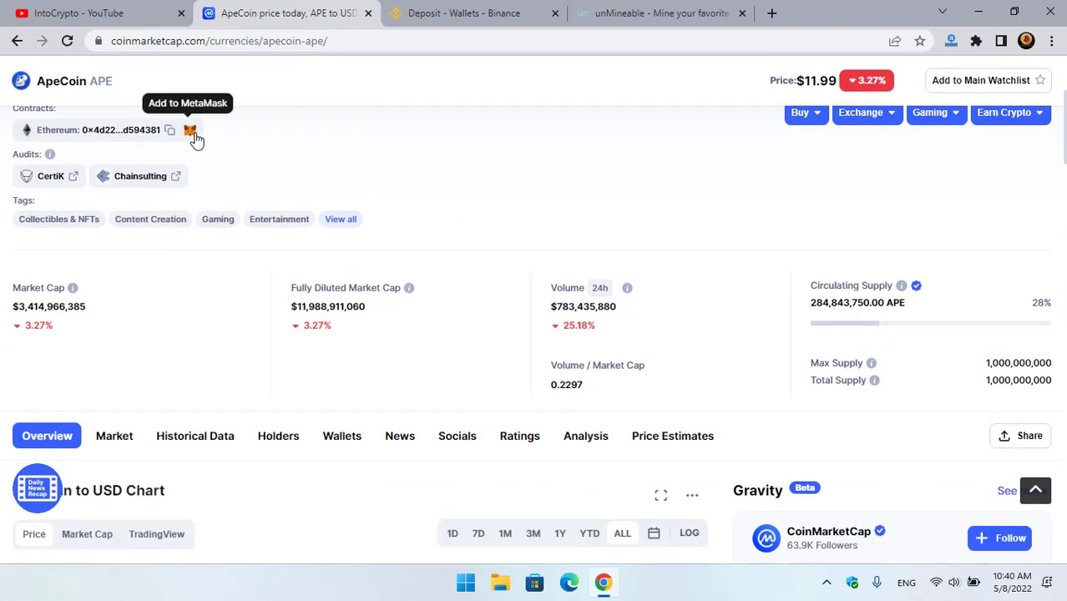
Examine the all-time ApeCoin to USD price chart from its launch in March 2022 to the late-April peak.
scroll(414, 181, "down", 3)
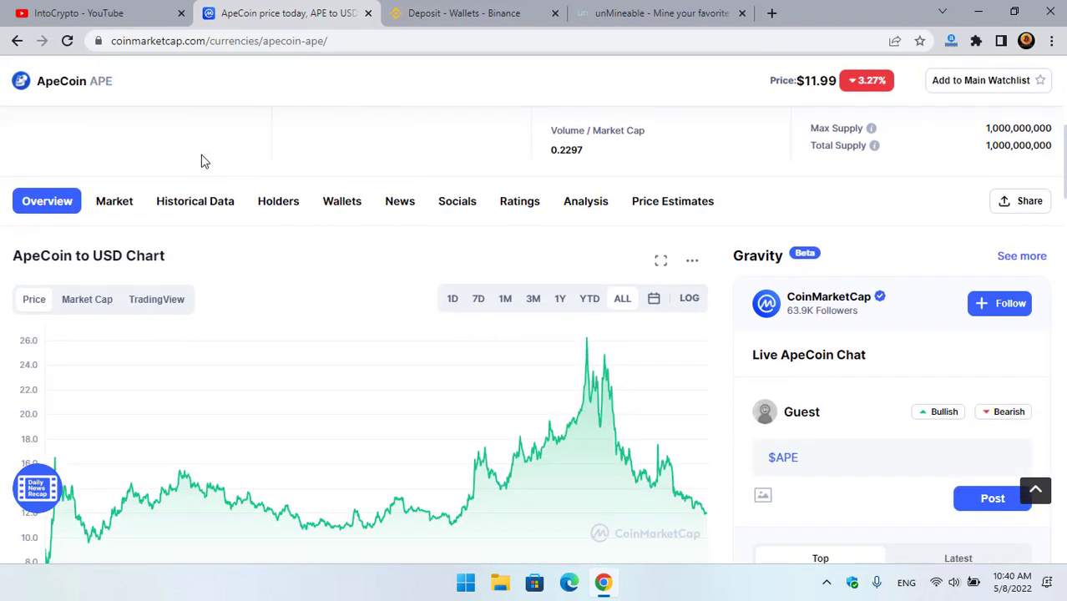
scroll(412, 246, "down", 2)
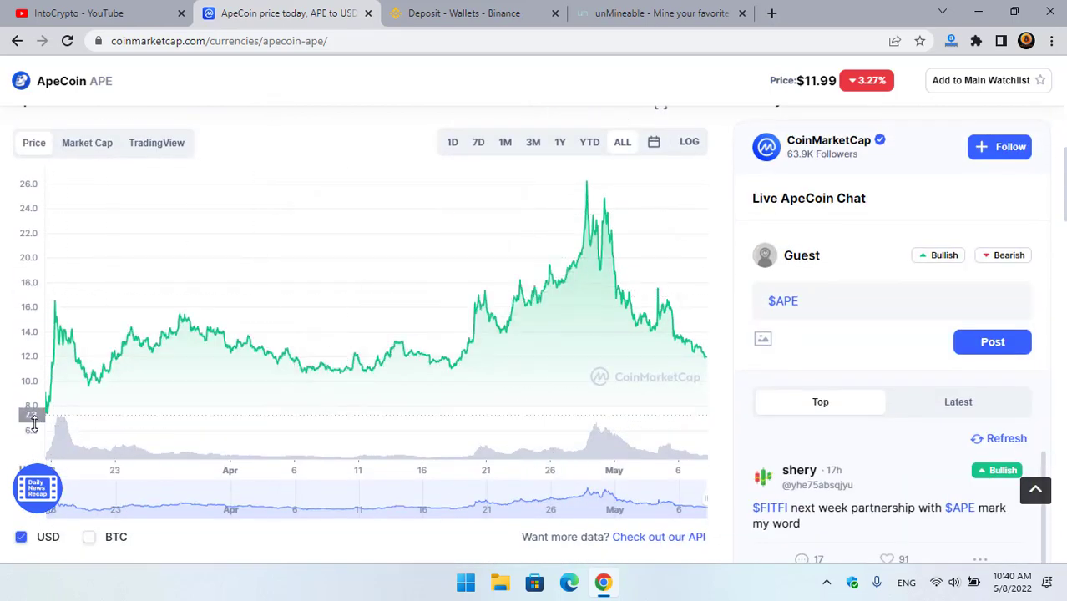
scroll(33, 421, "up", 3)
scroll(133, 409, "down", 2)
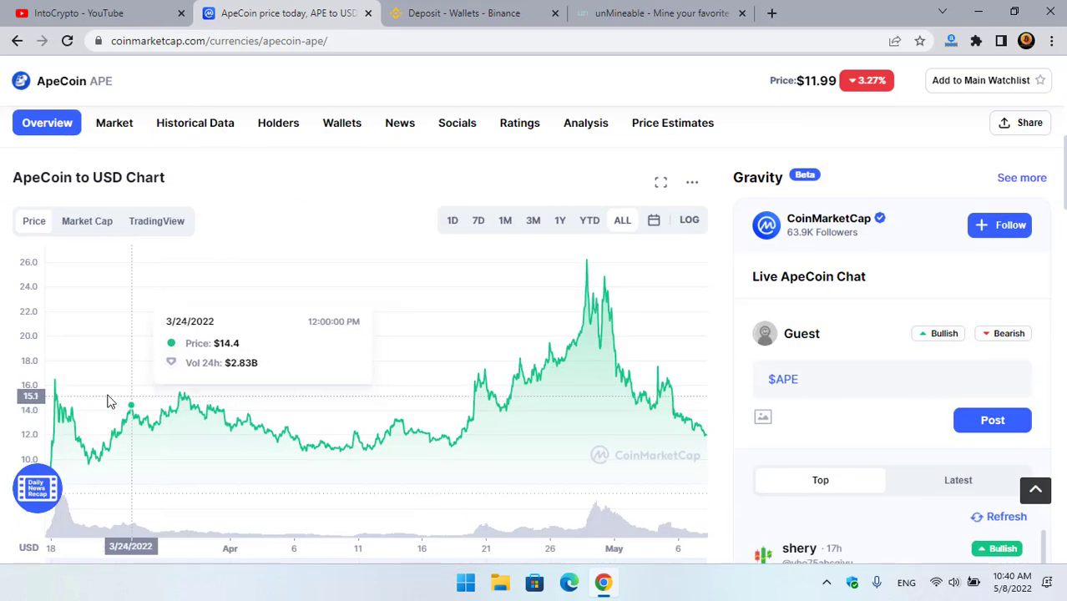
scroll(126, 409, "up", 5)
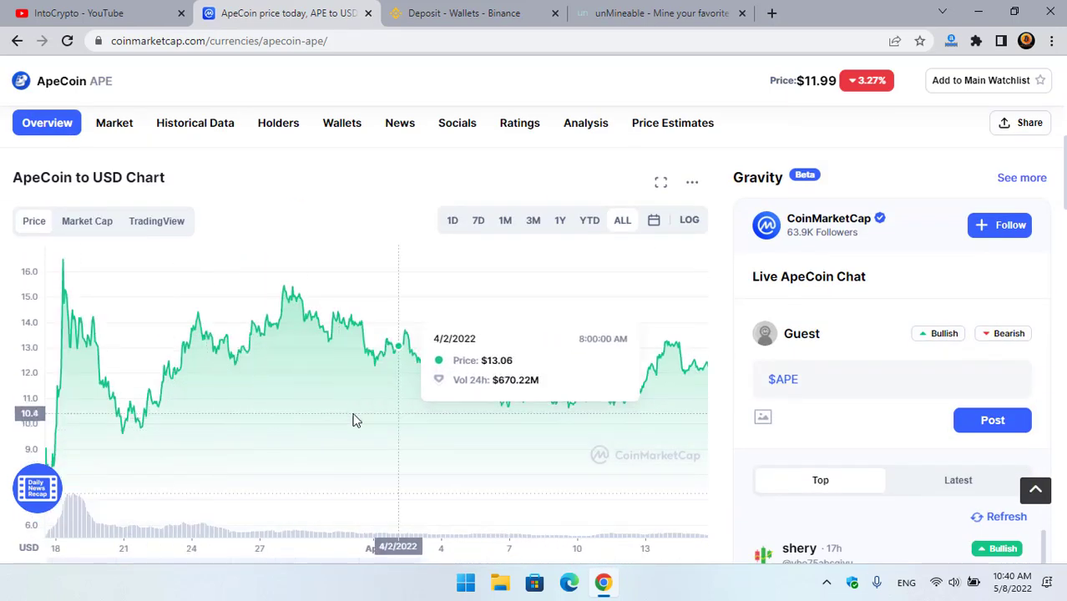
scroll(78, 443, "up", 5)
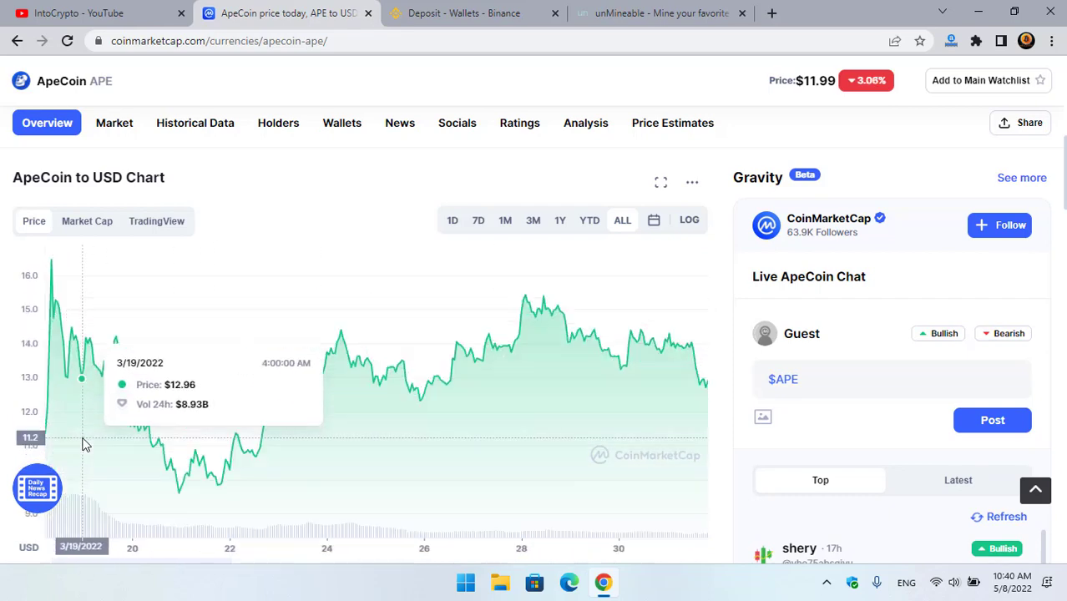
scroll(81, 444, "up", 3)
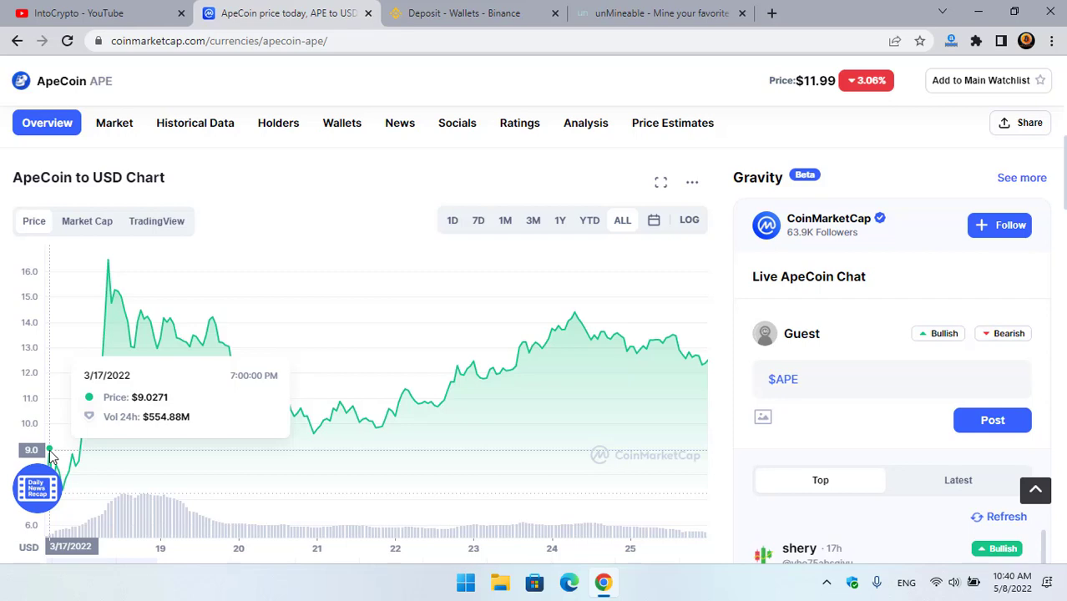
scroll(488, 397, "right", 10)
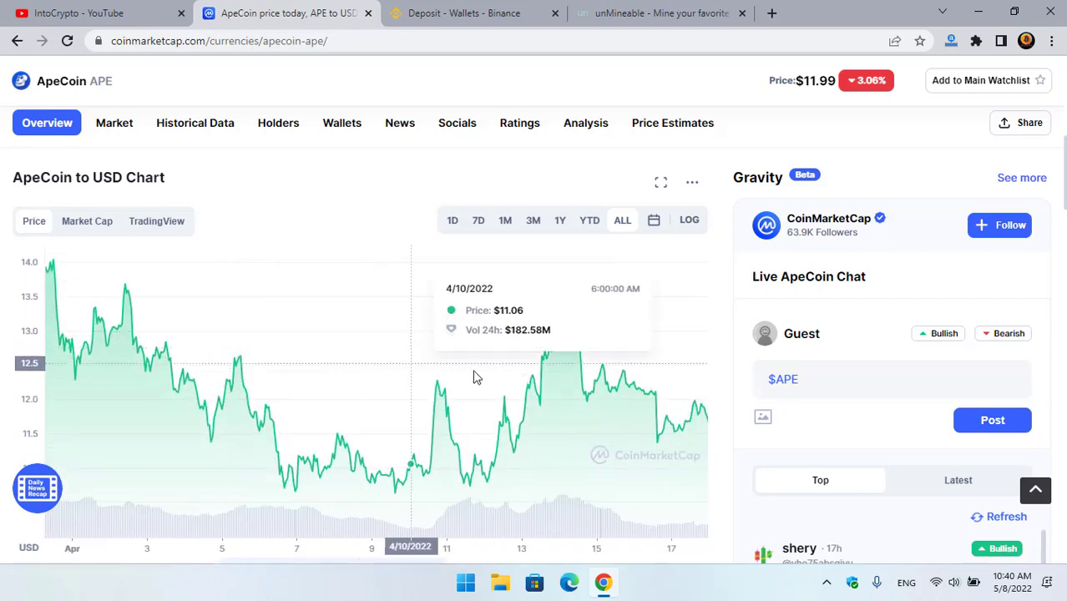
scroll(473, 378, "right", 10)
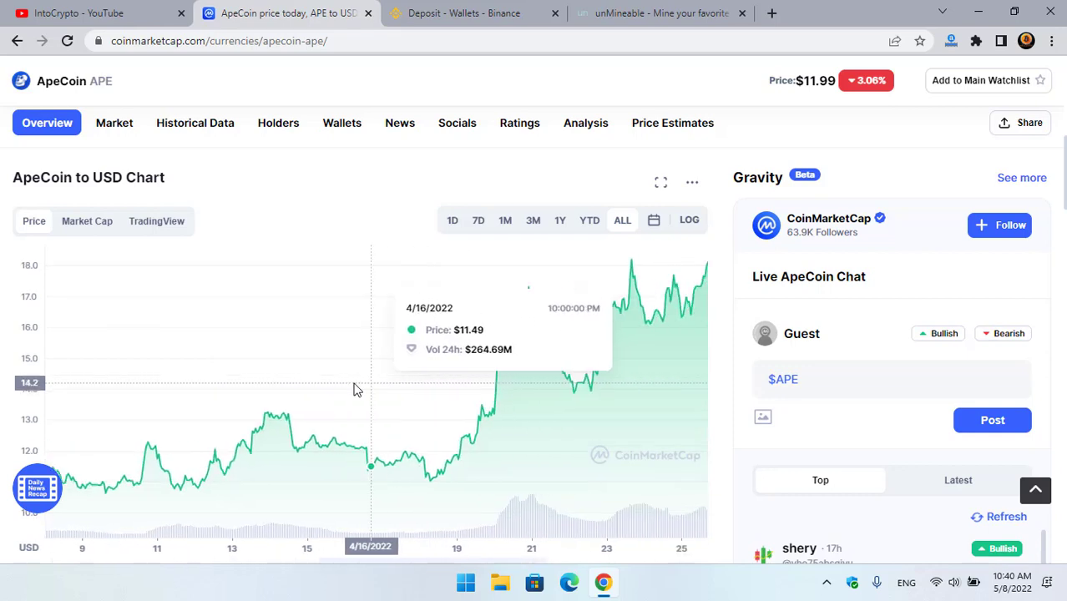
scroll(350, 391, "down", 10)
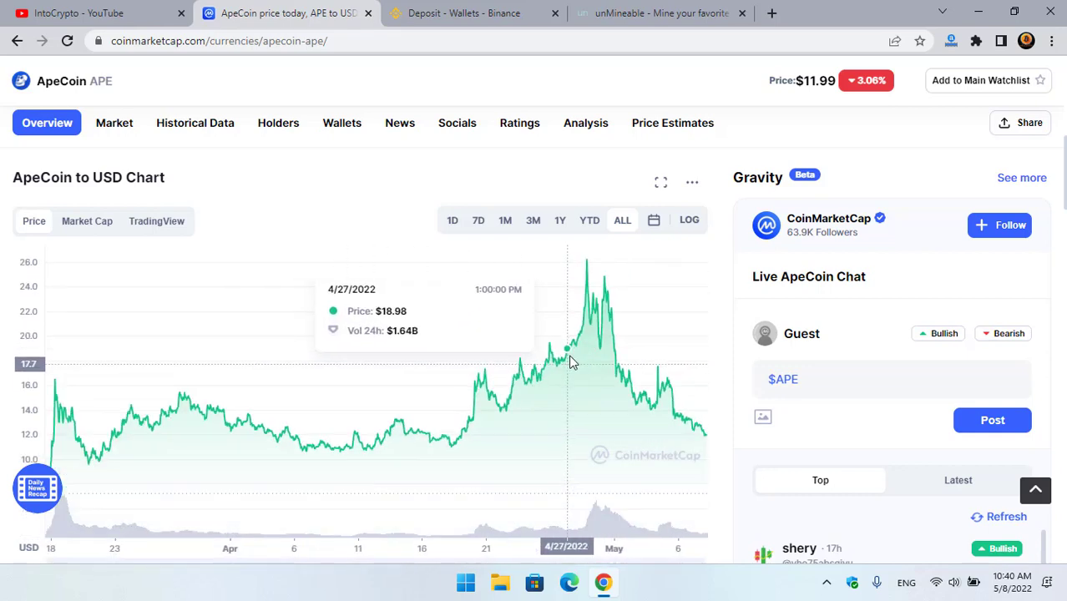
scroll(570, 361, "up", 5)
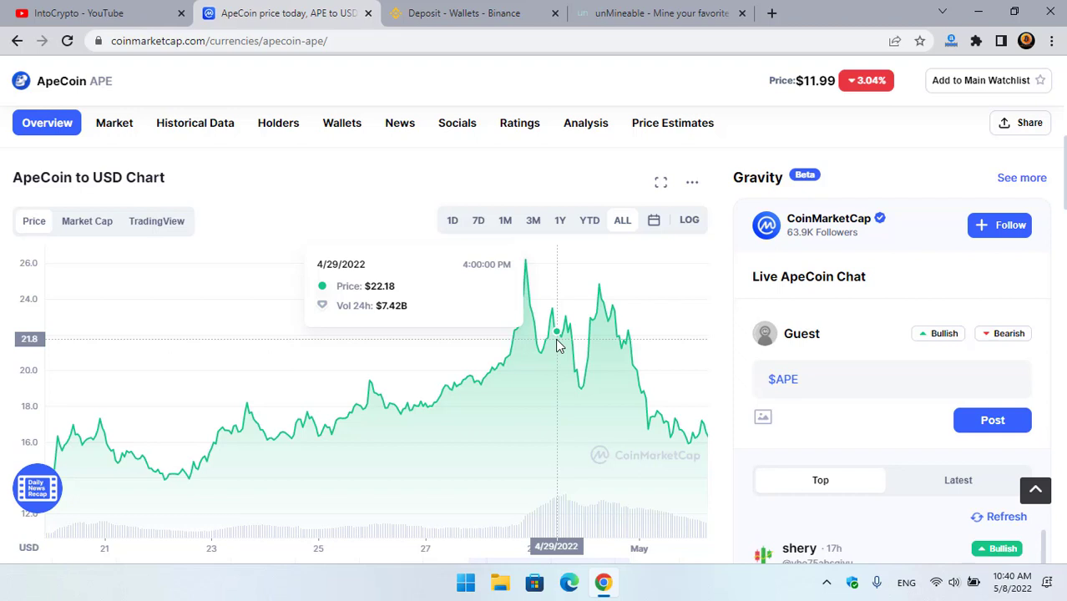
Review ApeCoin's market cap, fully diluted market cap, max supply and total supply statistics.
scroll(877, 392, "down", 2)
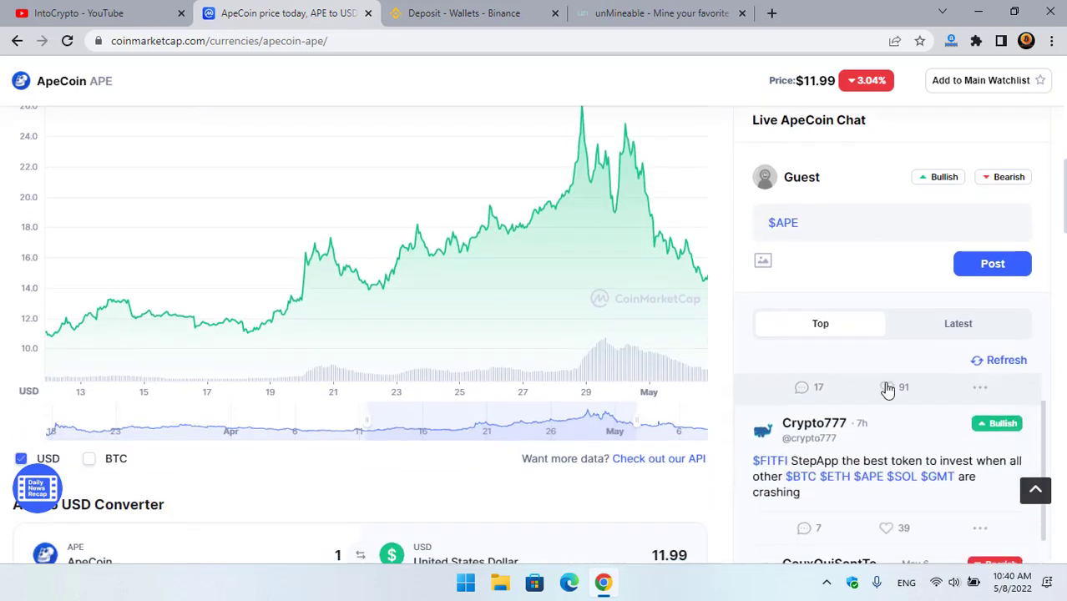
scroll(887, 390, "down", 5)
scroll(614, 342, "up", 3)
scroll(386, 276, "up", 3)
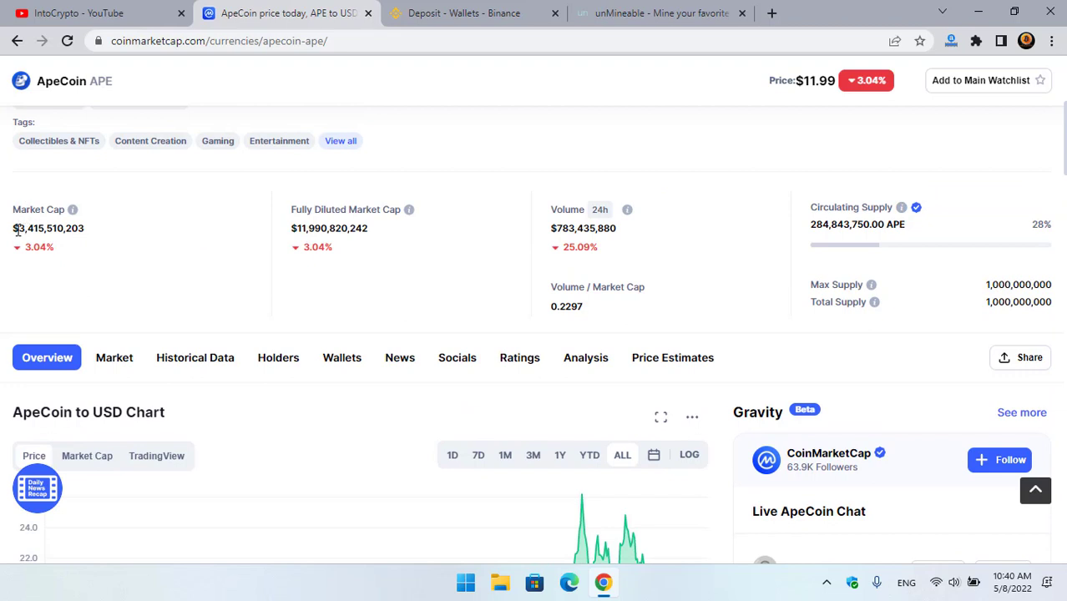
left_click_drag(18, 230, 301, 218)
double_click(359, 209)
left_click_drag(985, 285, 1048, 284)
double_click(827, 302)
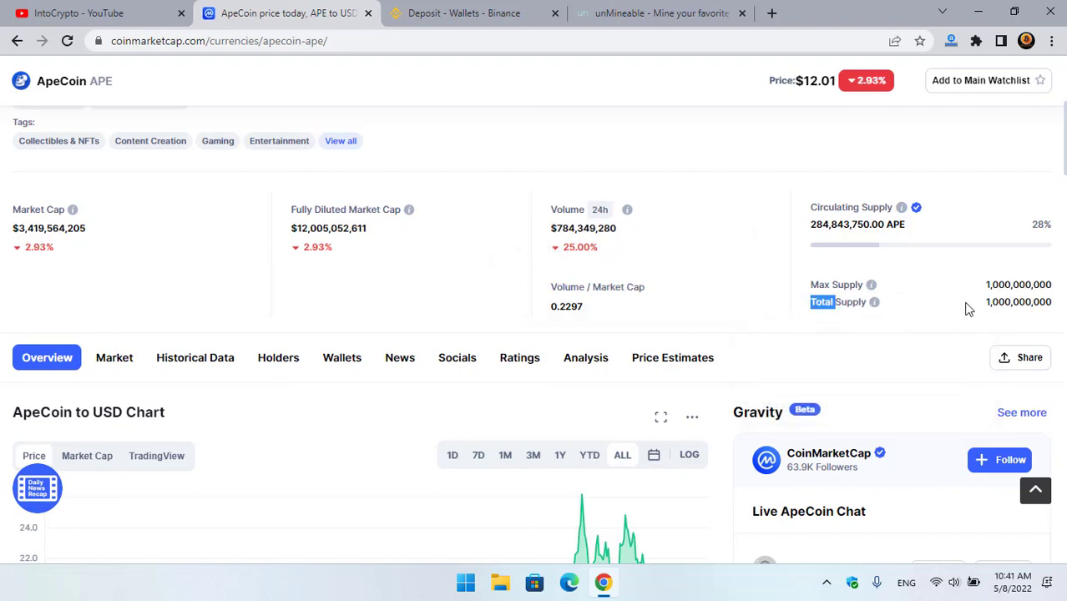
Examine the exchanges and trading pairs in the ApeCoin spot markets table.
scroll(966, 309, "down", 15)
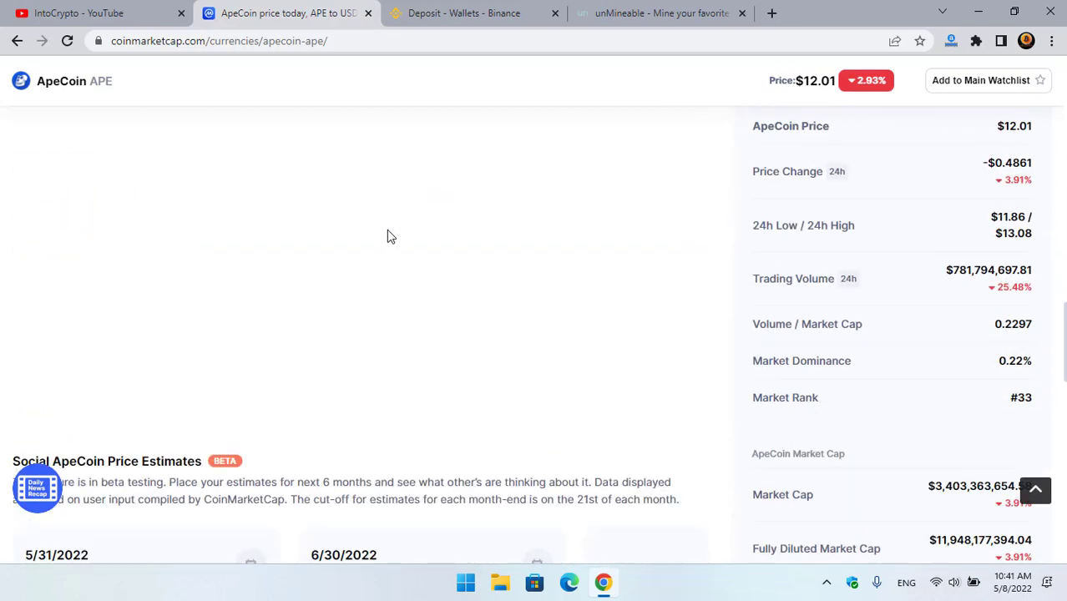
scroll(380, 236, "down", 15)
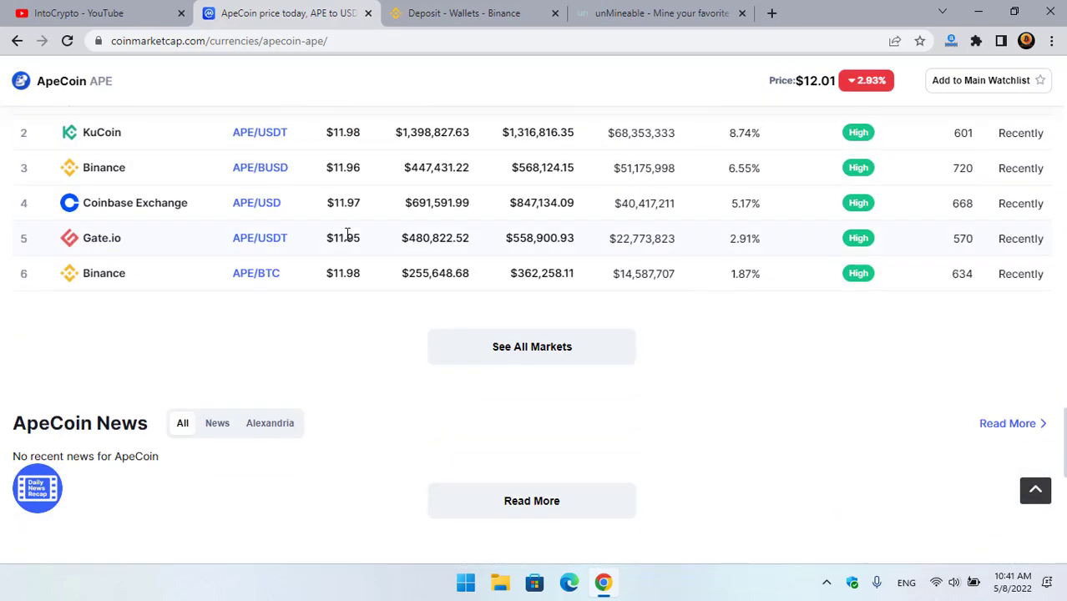
scroll(350, 234, "up", 3)
scroll(247, 269, "down", 2)
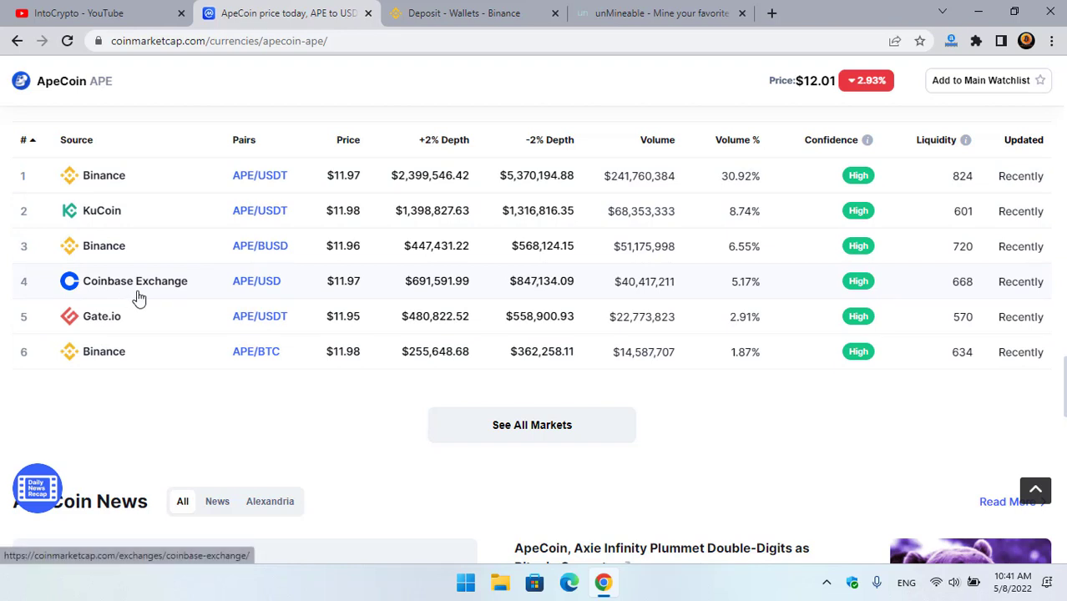
scroll(150, 351, "up", 2)
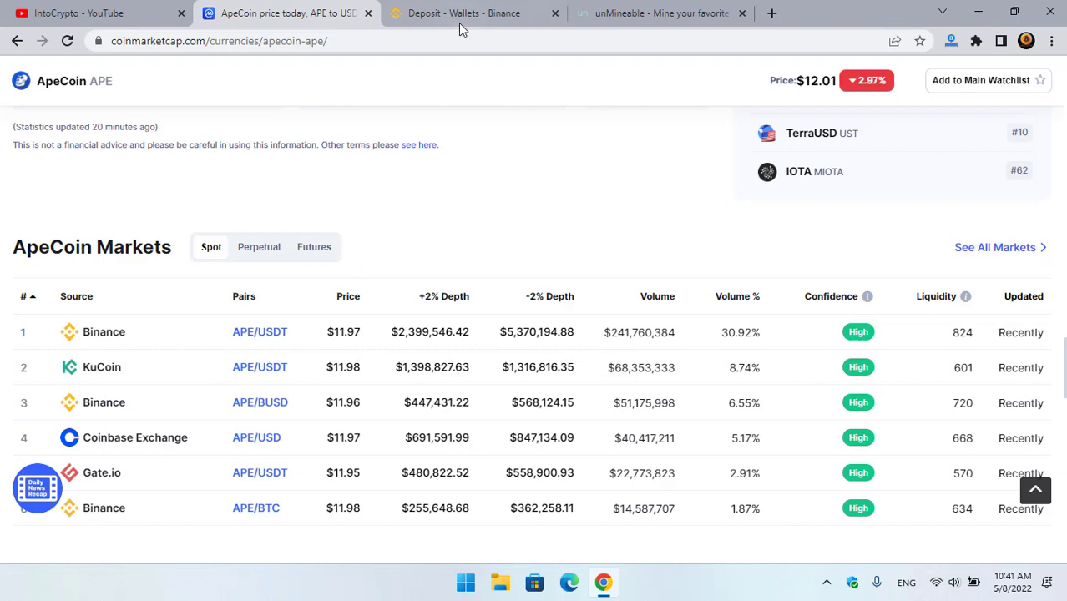
Switch to the unMineable site, open its coin list and look through the supported coins, including ApeCoin.
left_click(652, 15)
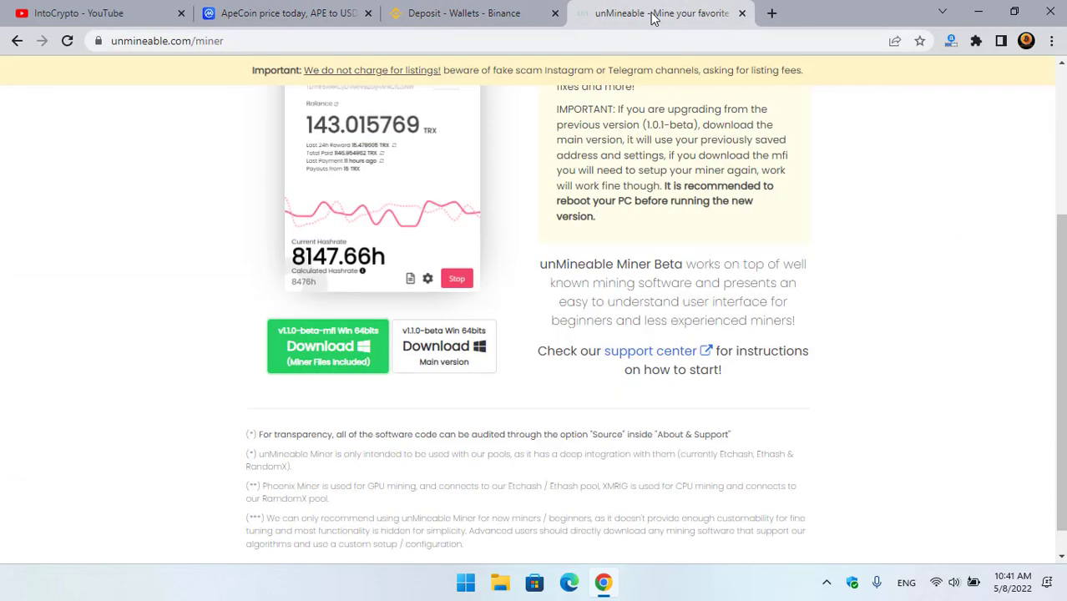
scroll(897, 157, "up", 3)
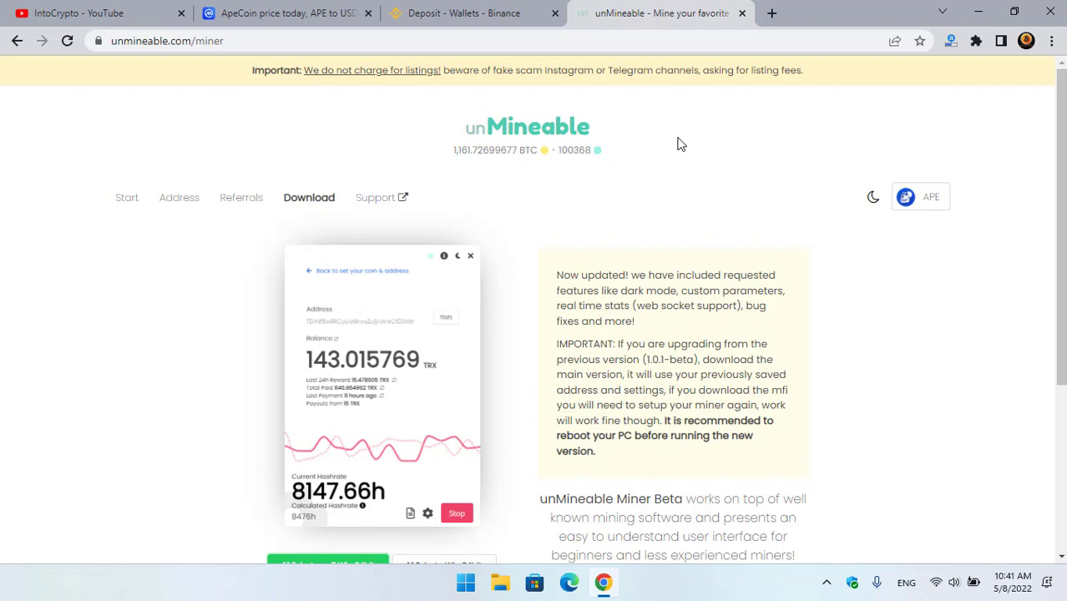
left_click(594, 134)
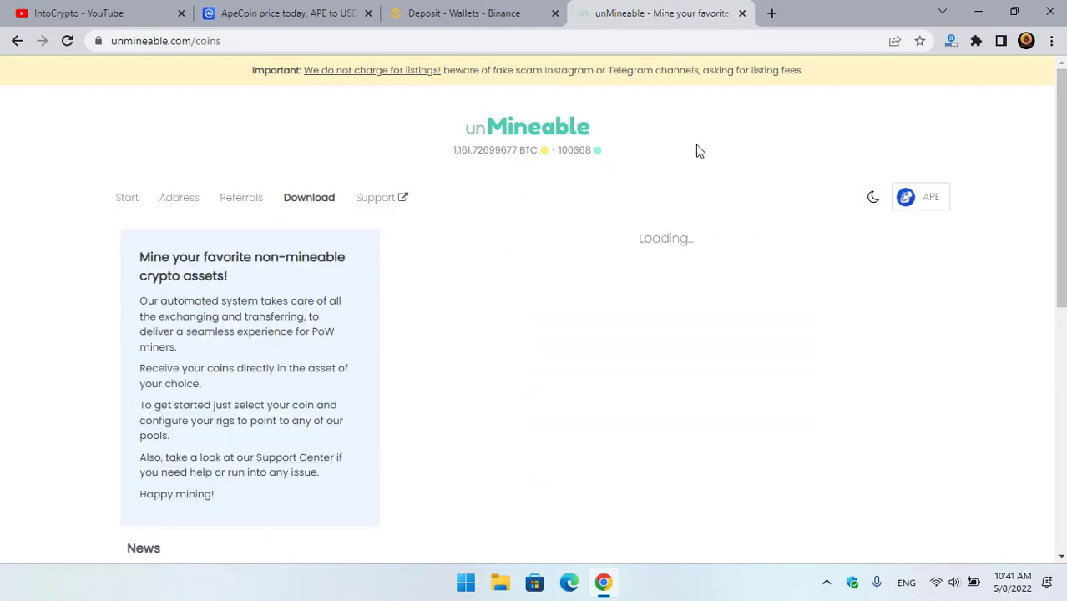
scroll(696, 238, "down", 2)
scroll(767, 249, "down", 14)
scroll(767, 248, "down", 15)
scroll(768, 249, "up", 6)
scroll(768, 249, "up", 20)
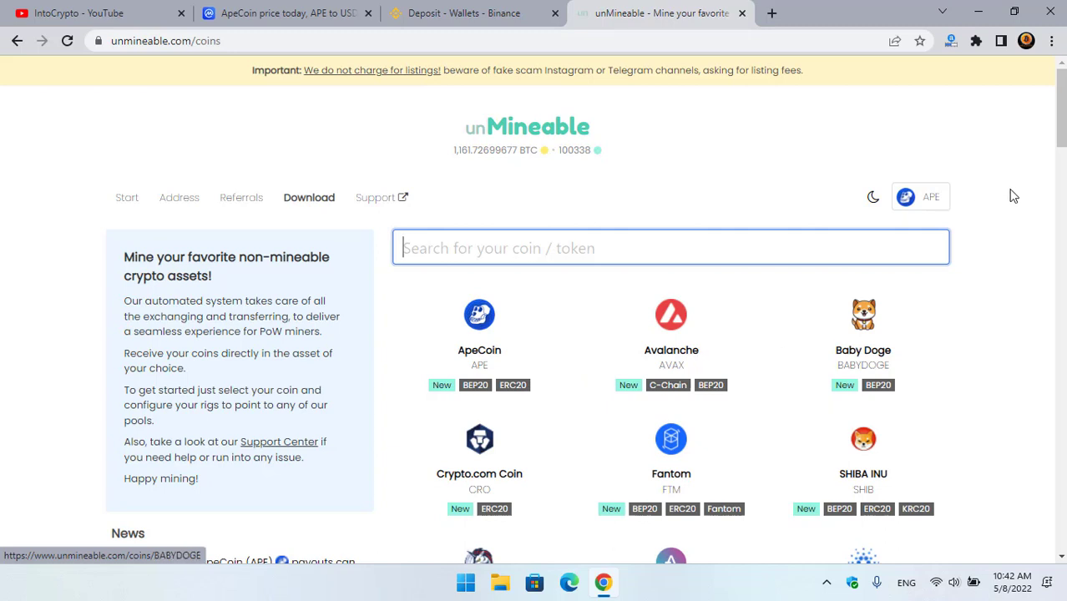
Minimize the browser and create a new folder named APE on the desktop.
left_click(977, 15)
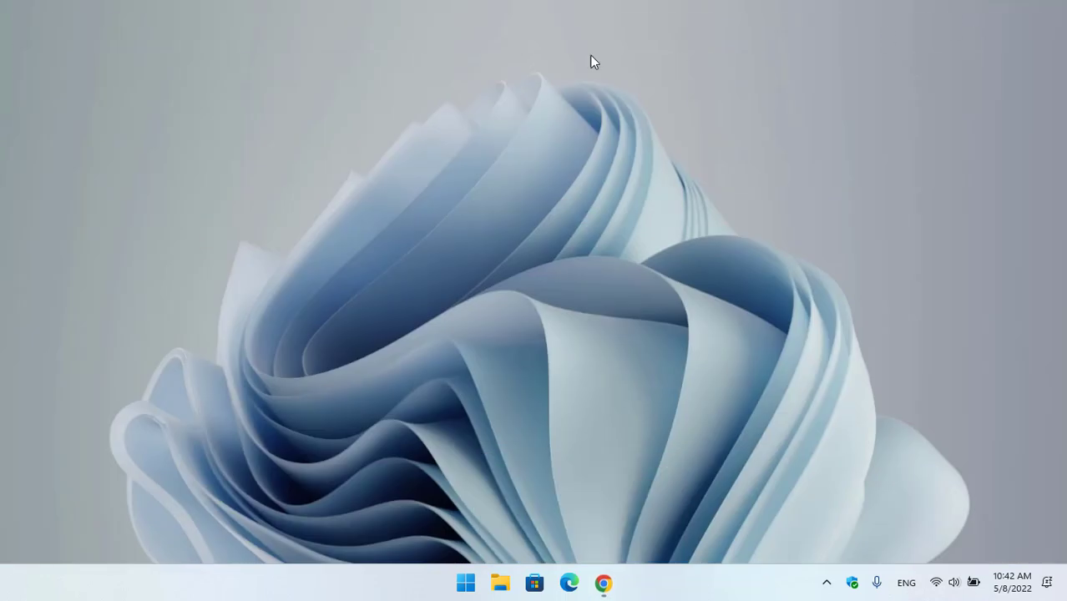
right_click(22, 32)
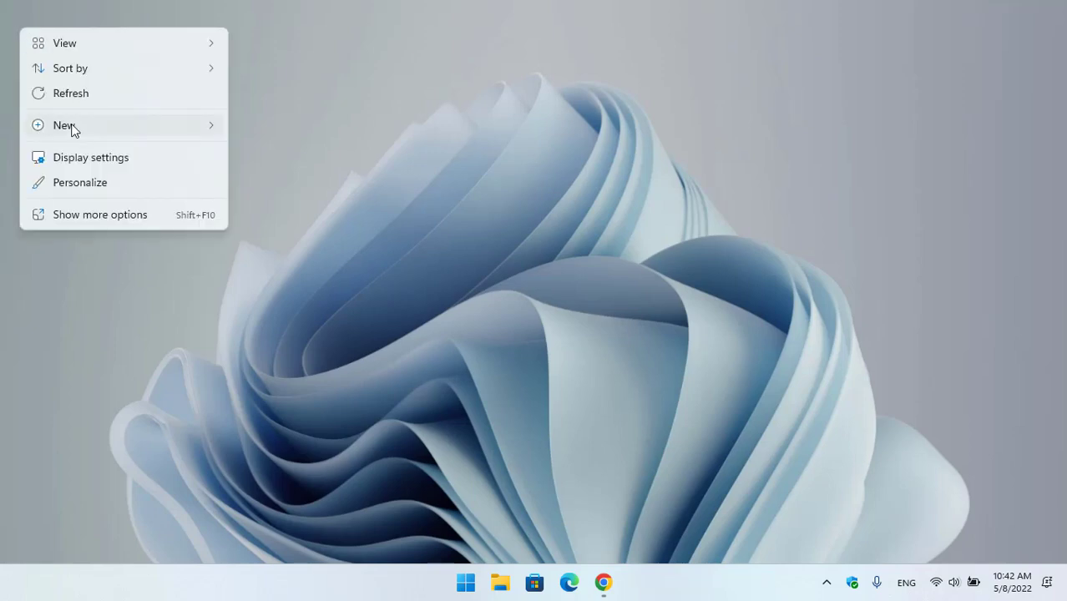
mouse_move(69, 127)
left_click(265, 129)
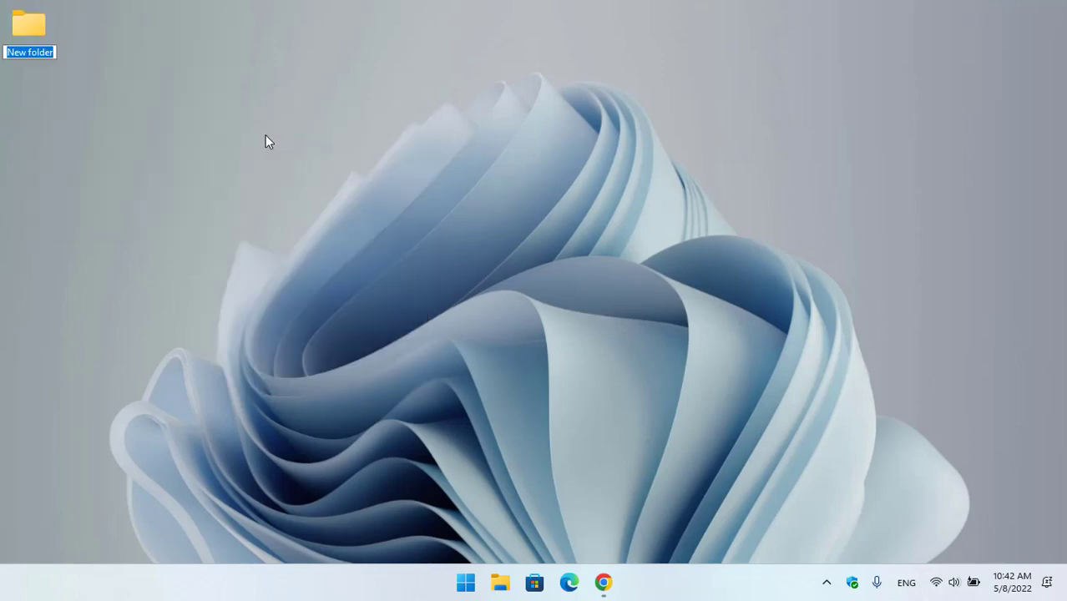
type("APE")
key("Return")
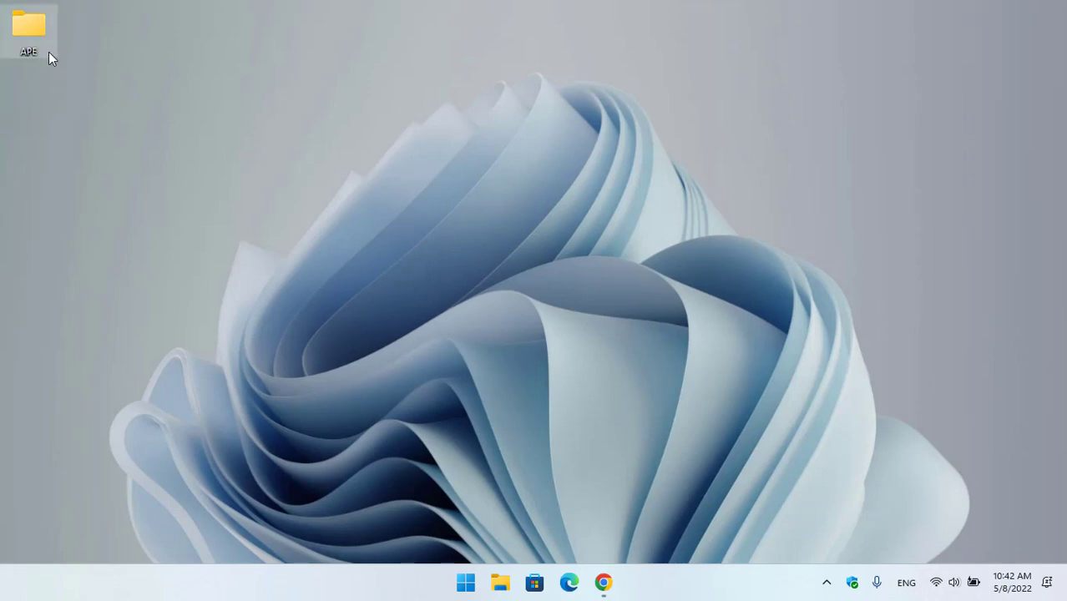
Open the Microsoft Defender Antivirus exclusions within the Virus & threat protection settings of Windows Security.
left_click(852, 583)
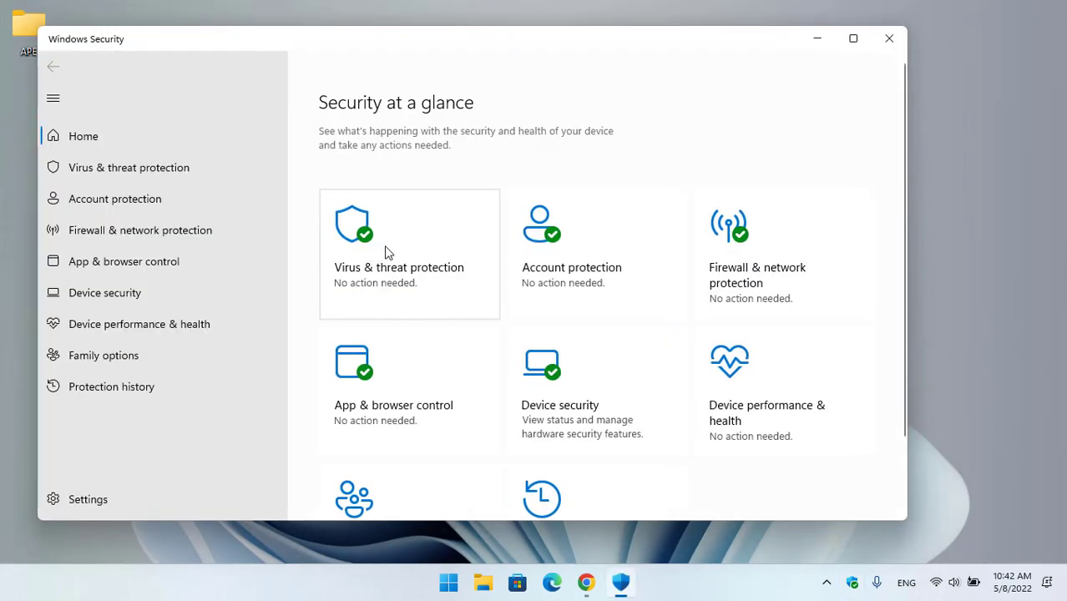
left_click(384, 250)
scroll(395, 275, "down", 5)
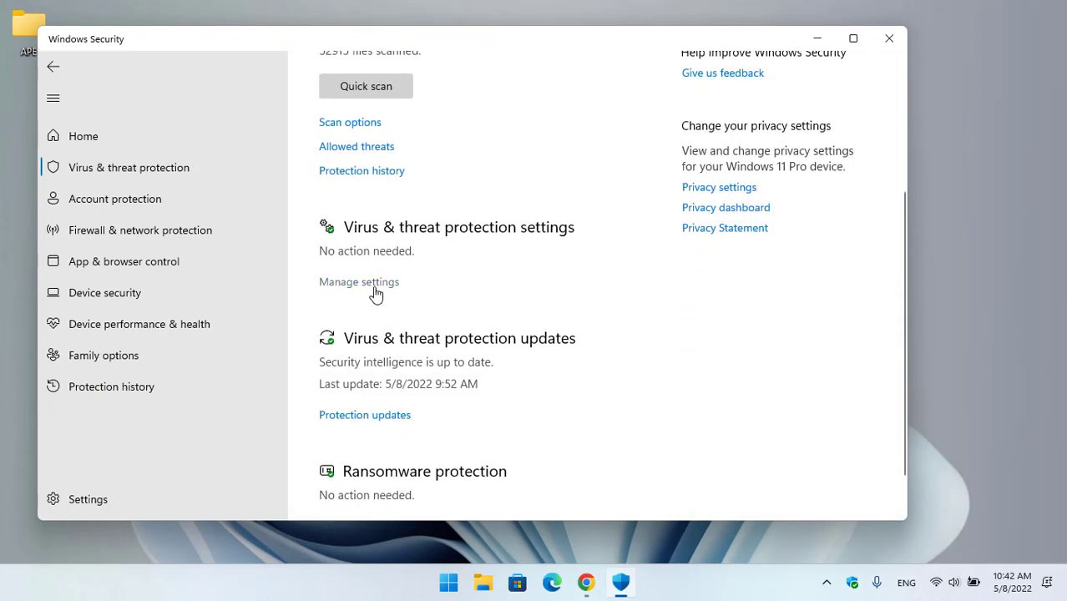
left_click(376, 284)
scroll(380, 286, "down", 5)
scroll(380, 288, "down", 3)
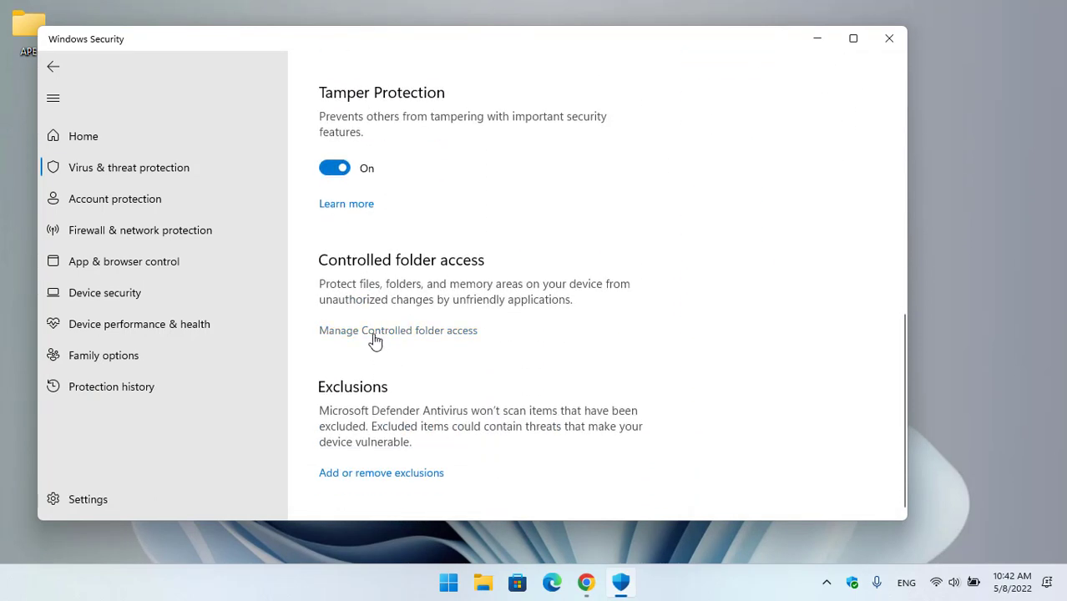
scroll(391, 482, "up", 6)
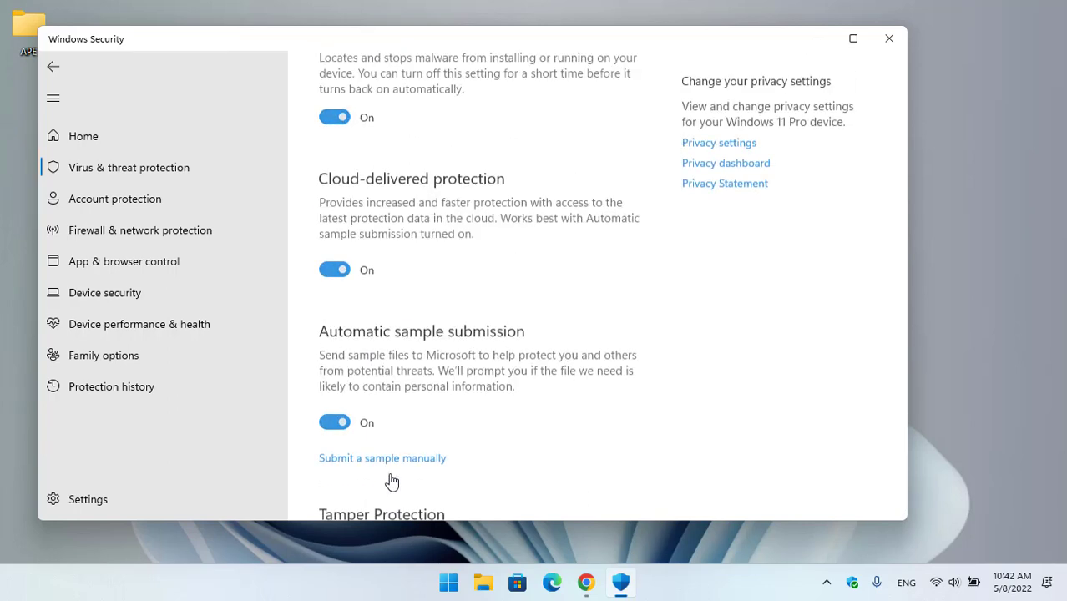
scroll(391, 481, "up", 1)
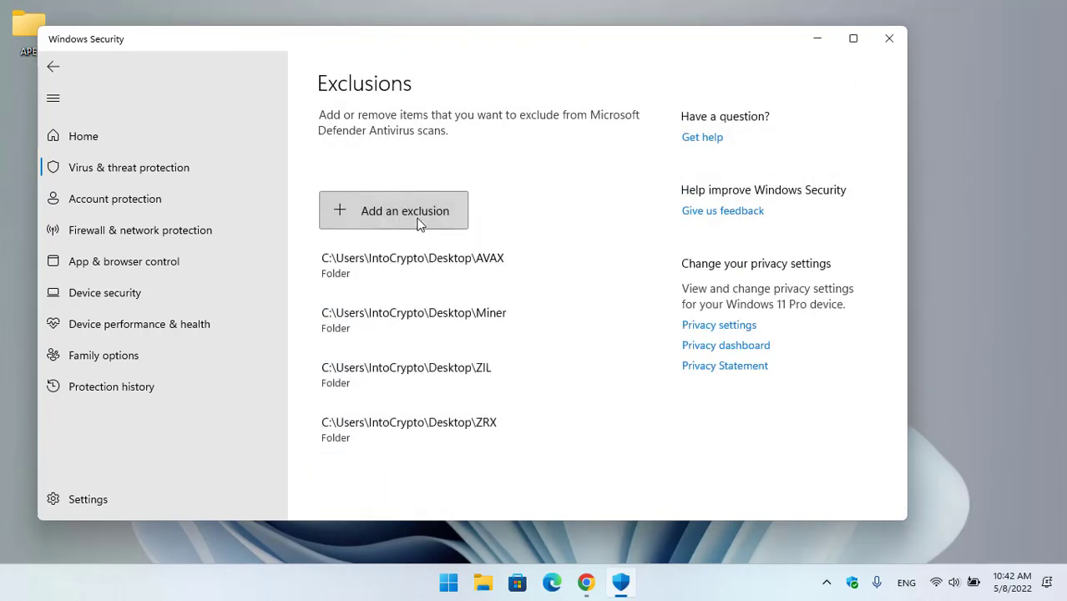
Add the desktop's APE folder as a folder exclusion from Microsoft Defender Antivirus scans and close Windows Security.
left_click(418, 224)
left_click(393, 276)
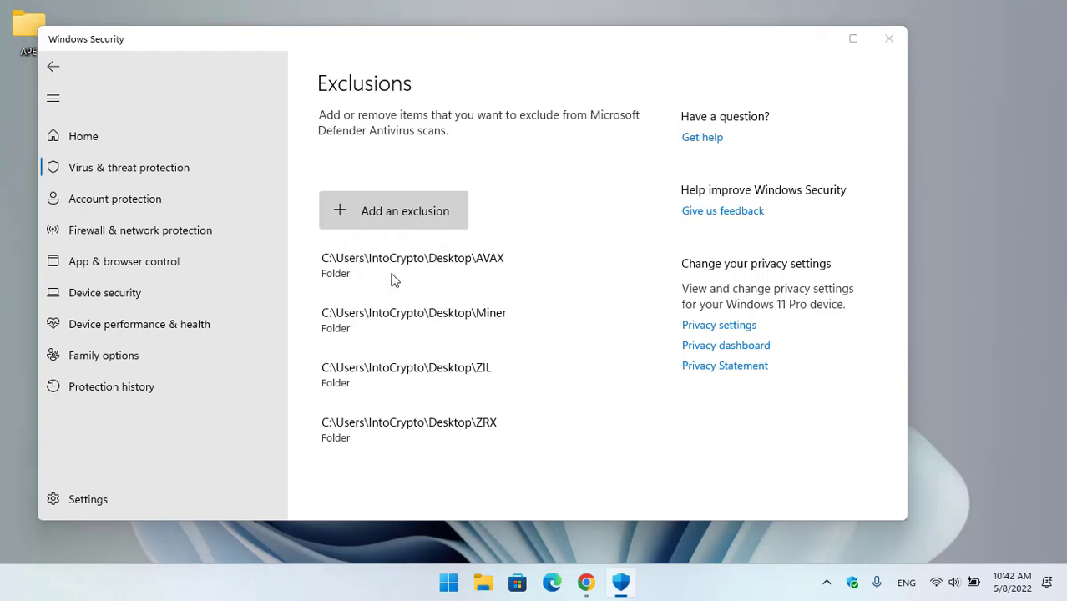
scroll(125, 180, "up", 2)
left_click(116, 164)
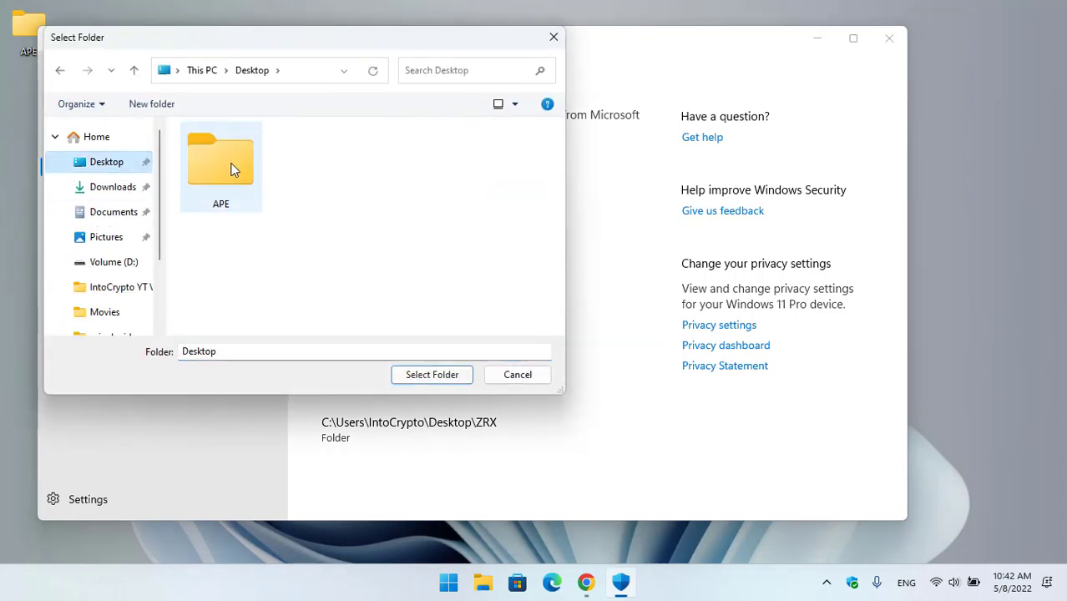
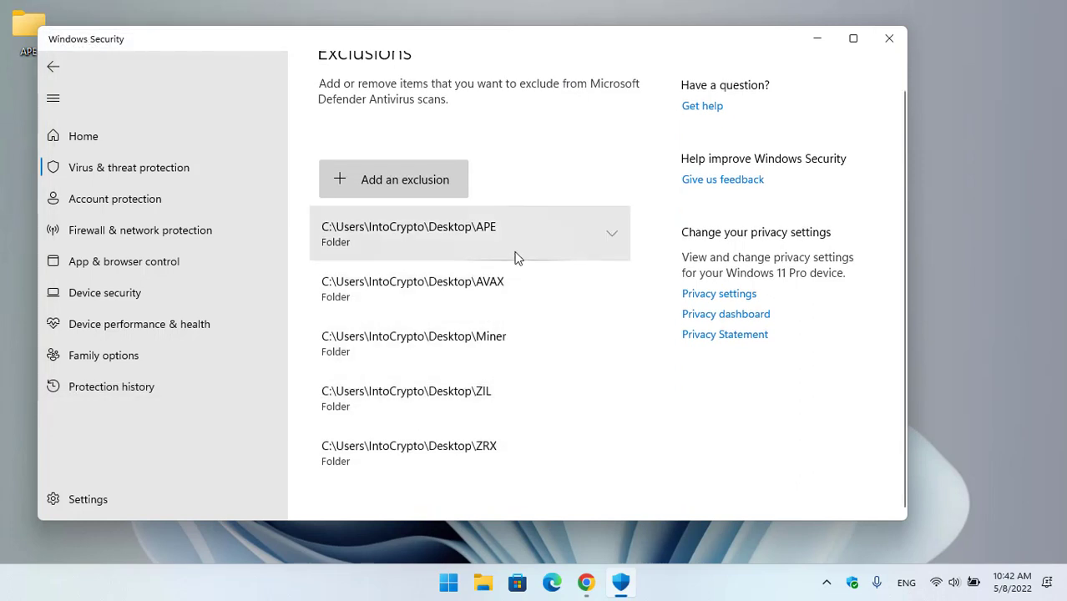
scroll(515, 259, "up", 1)
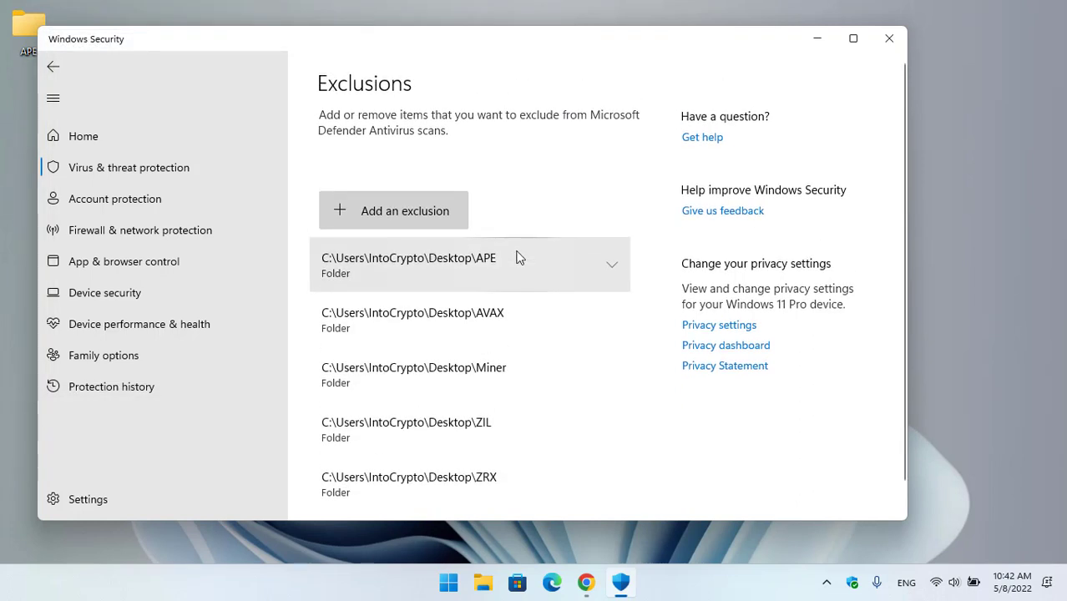
left_click(894, 45)
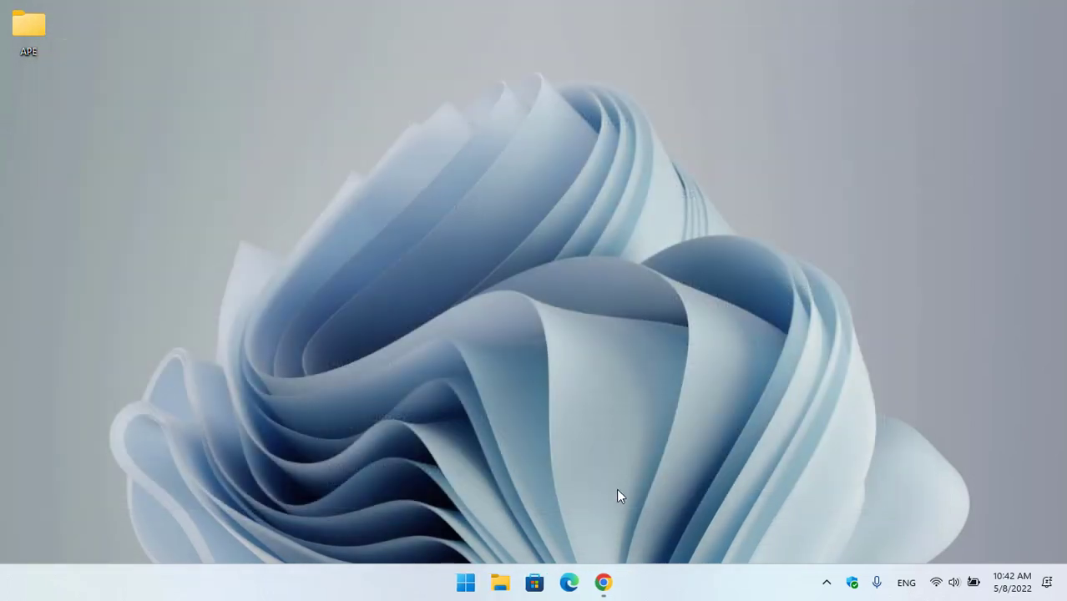
Switch to the unMineable site in Chrome and download the v1.1.0-beta-mfi Win 64bits miner archive into the desktop's APE folder.
left_click(602, 582)
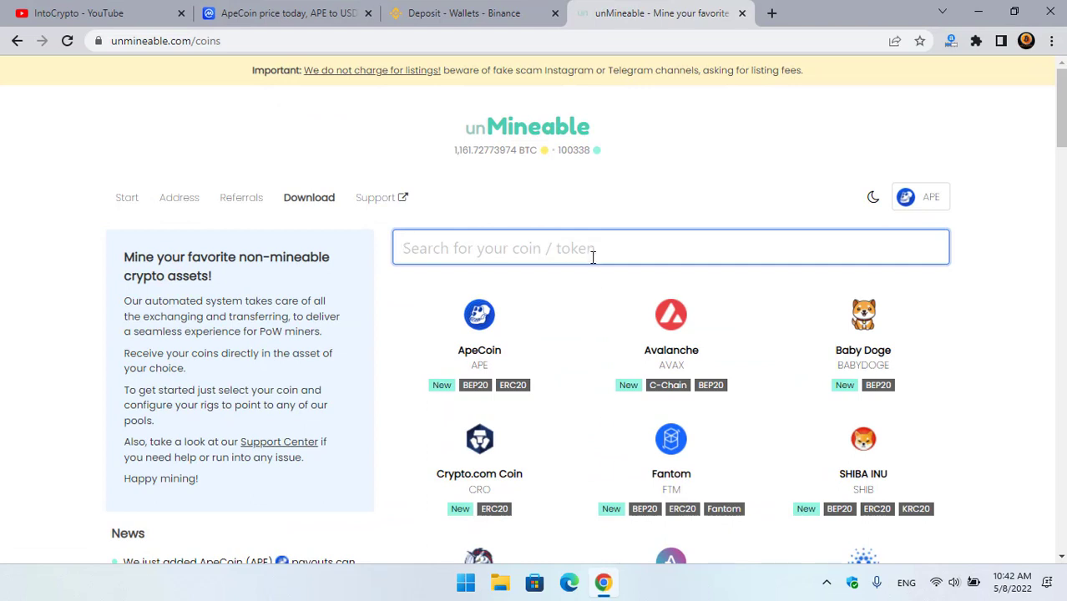
left_click(317, 200)
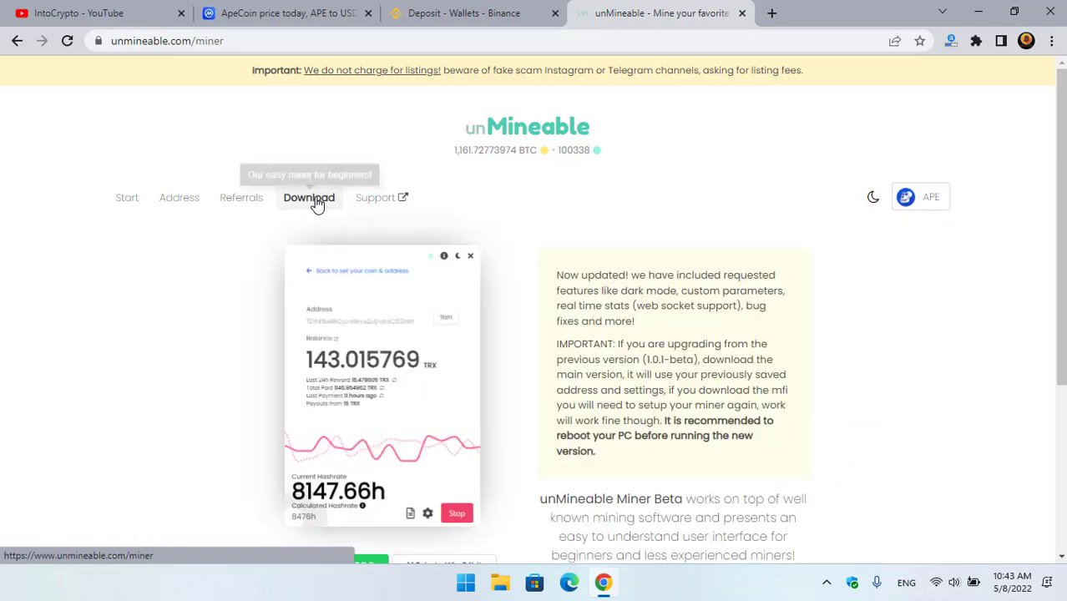
scroll(317, 205, "down", 3)
right_click(346, 365)
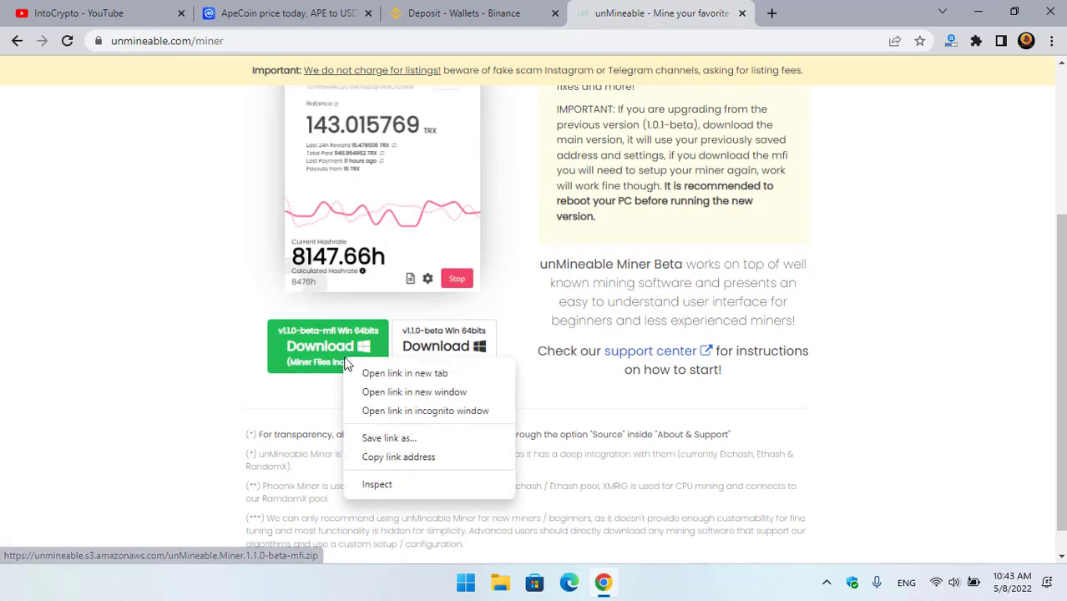
left_click(386, 440)
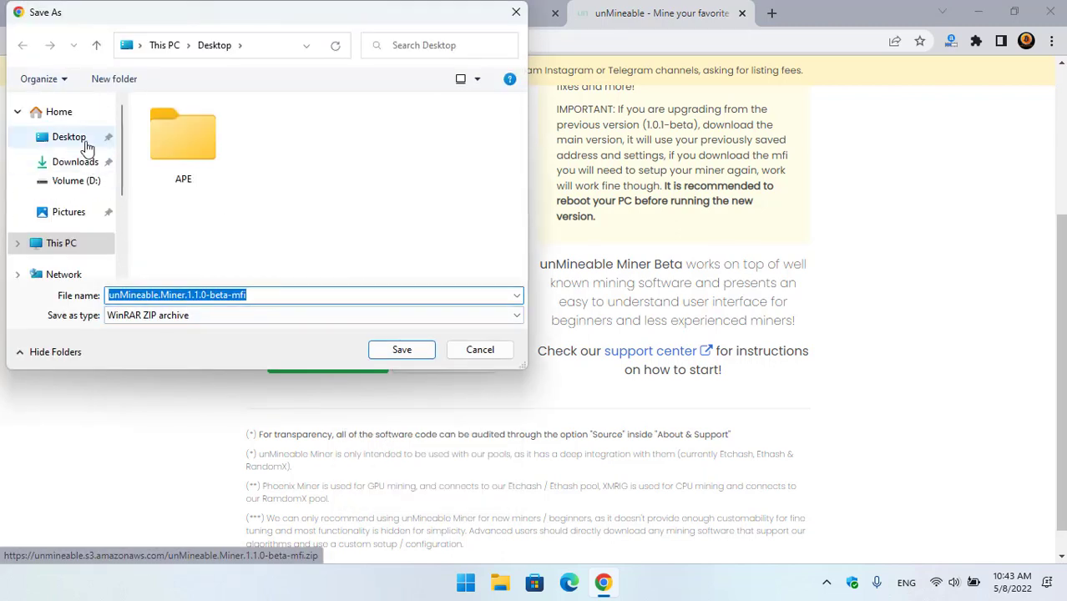
left_click(83, 142)
double_click(200, 156)
left_click(400, 349)
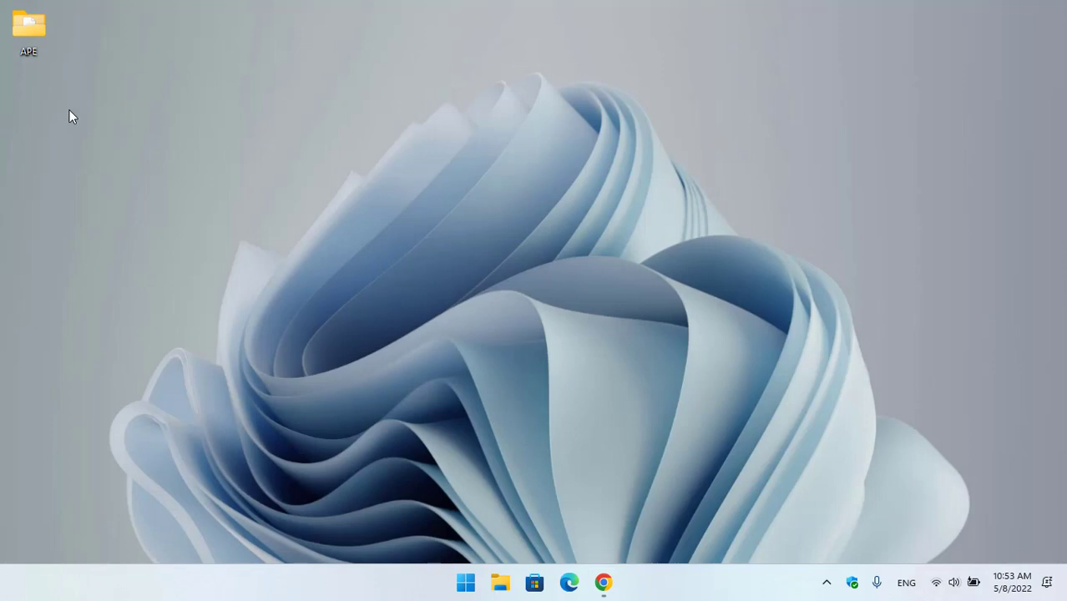
Open the APE folder on the desktop and extract the unMineable.Miner.1.1.0-beta-mfi archive into it.
double_click(42, 46)
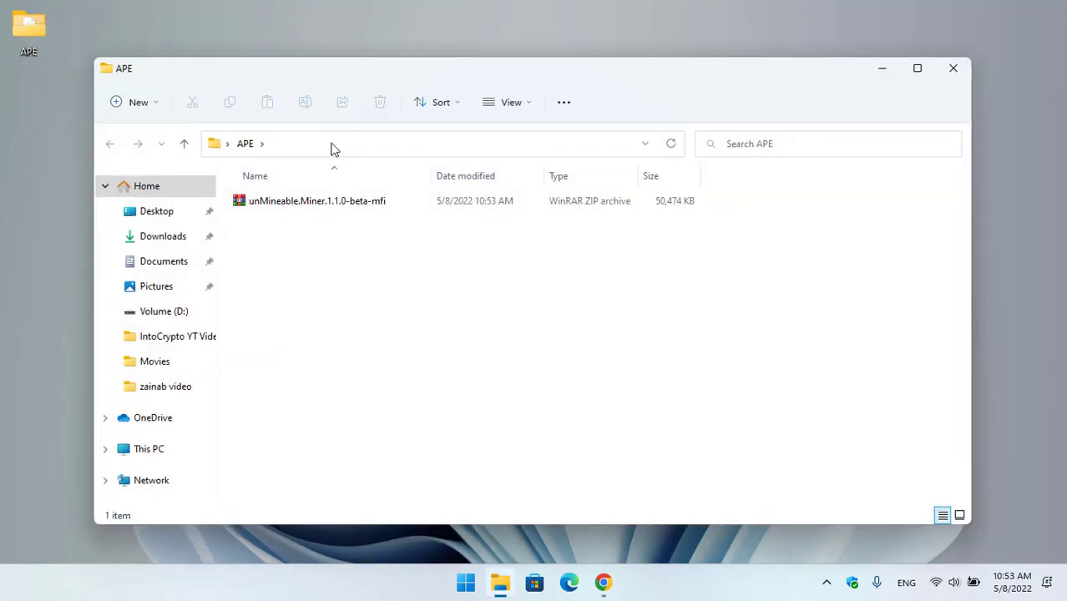
left_click(340, 209)
right_click(342, 207)
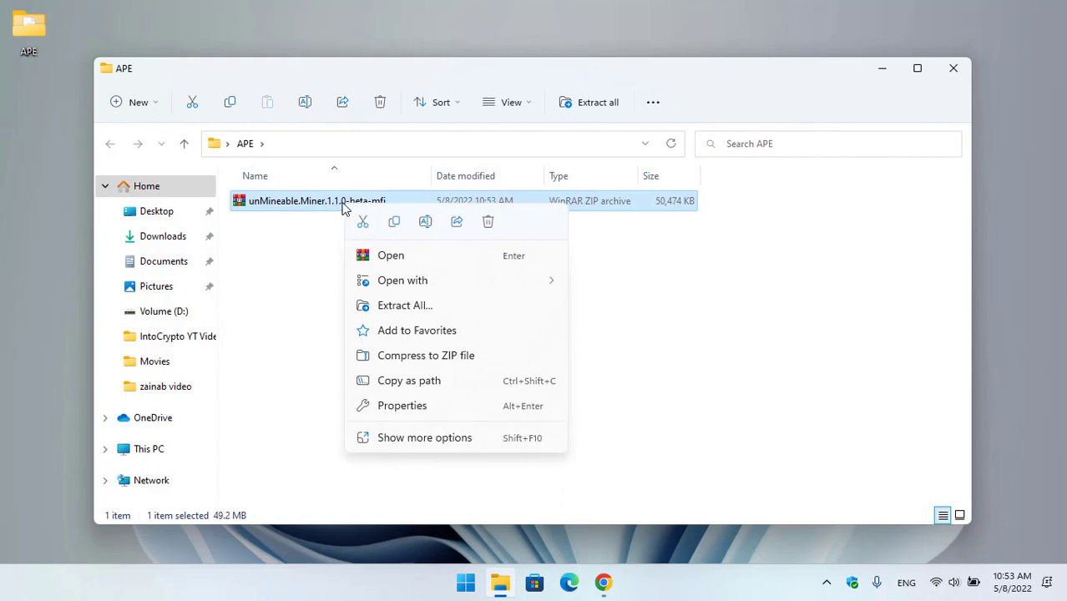
left_click(430, 438)
left_click(484, 137)
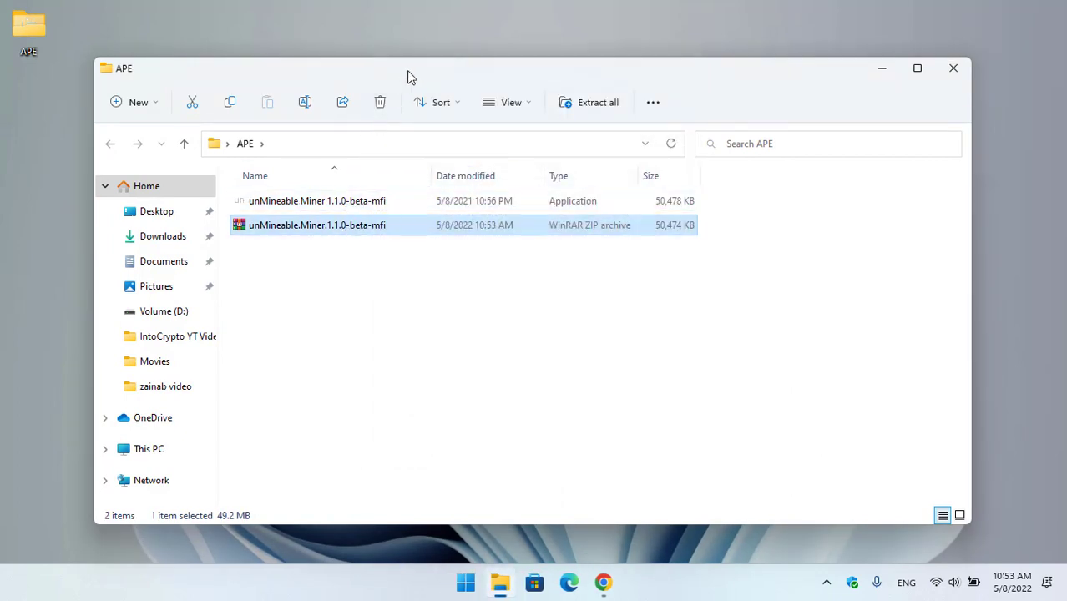
Launch the extracted unMineable Miner 1.1.0-beta-mfi application and minimize the APE folder window.
left_click_drag(407, 75, 414, 74)
double_click(322, 202)
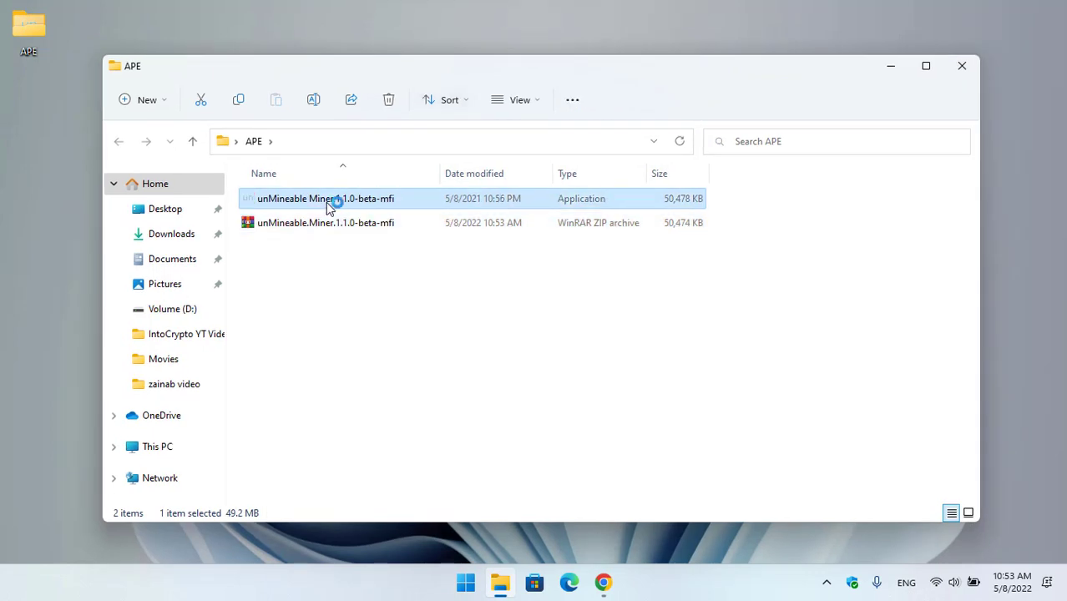
left_click(890, 67)
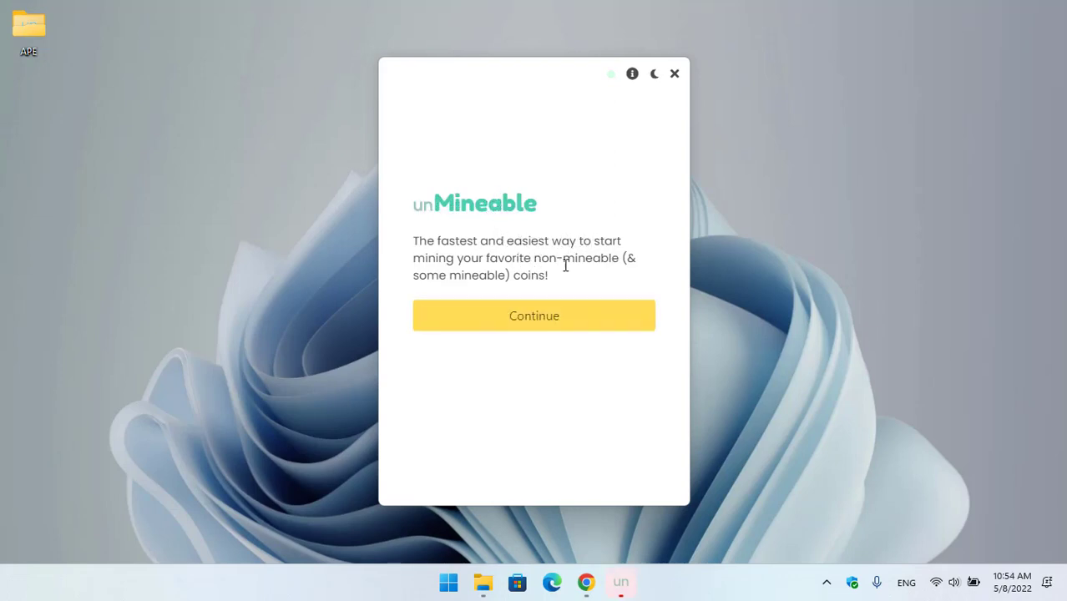
Proceed with CPU as the mining hardware and choose ApeCoin (APE) as the coin to mine.
left_click(536, 321)
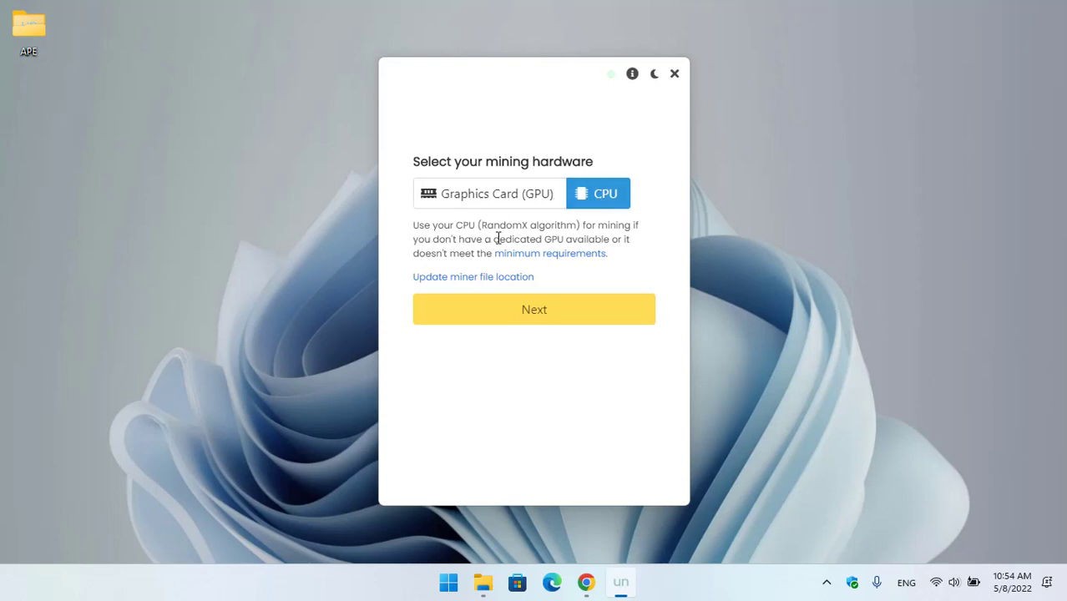
left_click(560, 314)
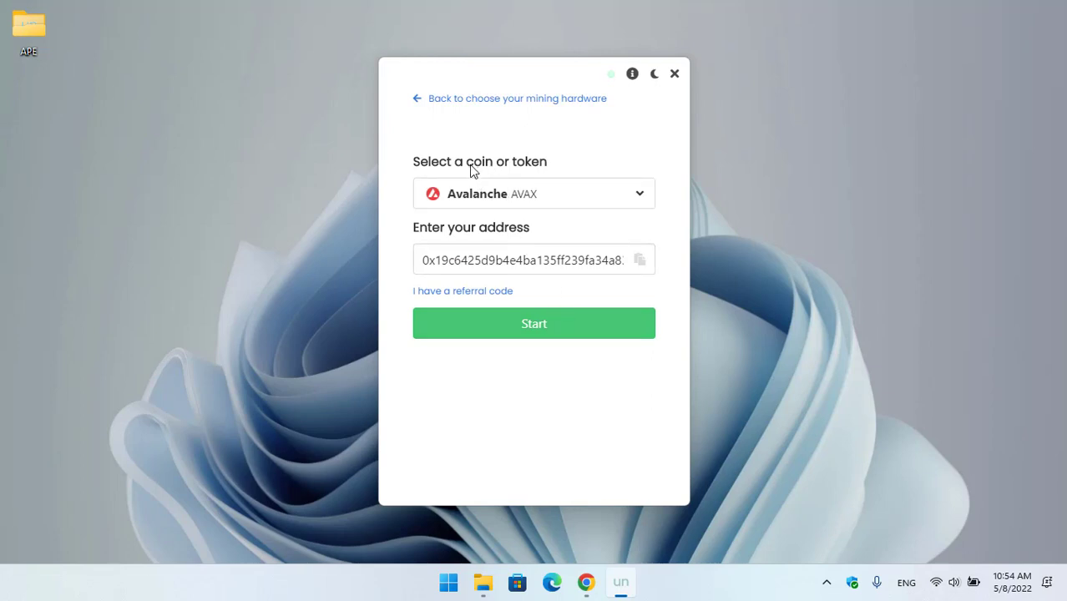
left_click(503, 196)
left_click(503, 245)
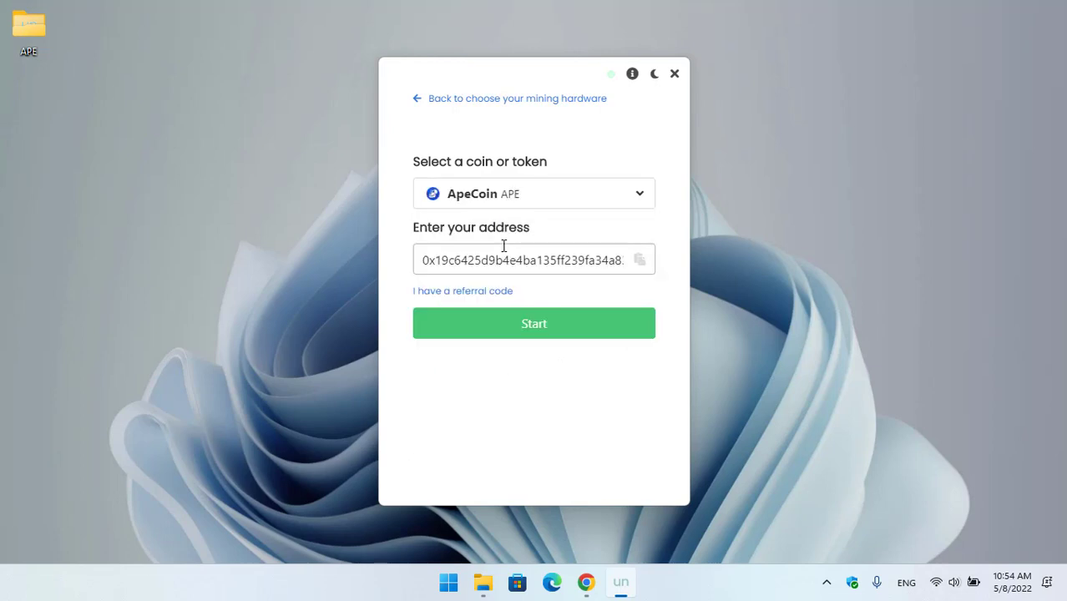
Replace the miner's payout address with the APE BEP20 deposit address copied from the Binance deposit page, and start mining.
double_click(506, 256)
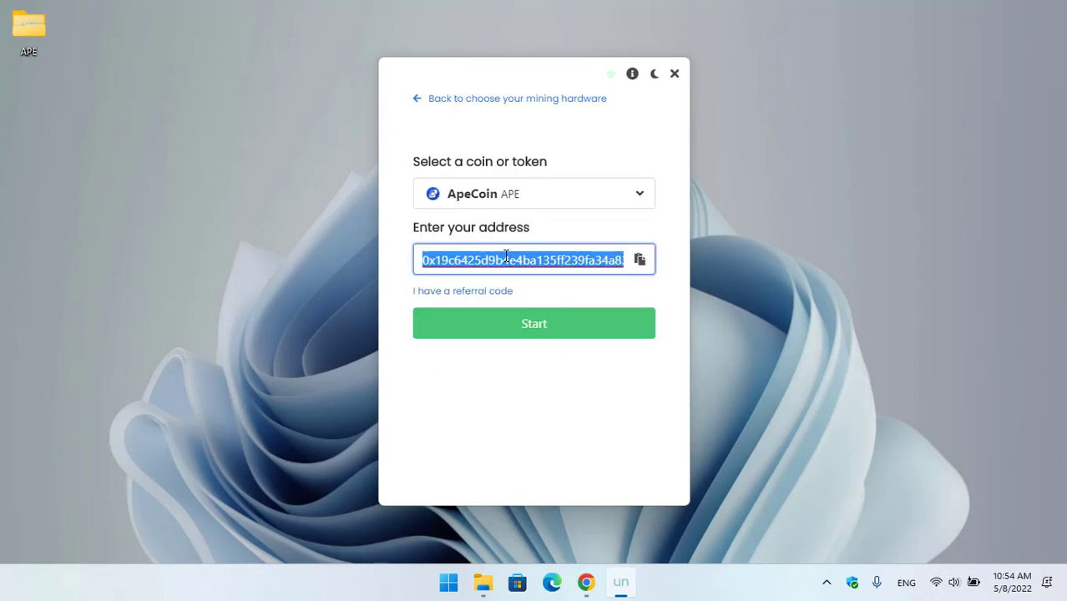
key("BackSpace")
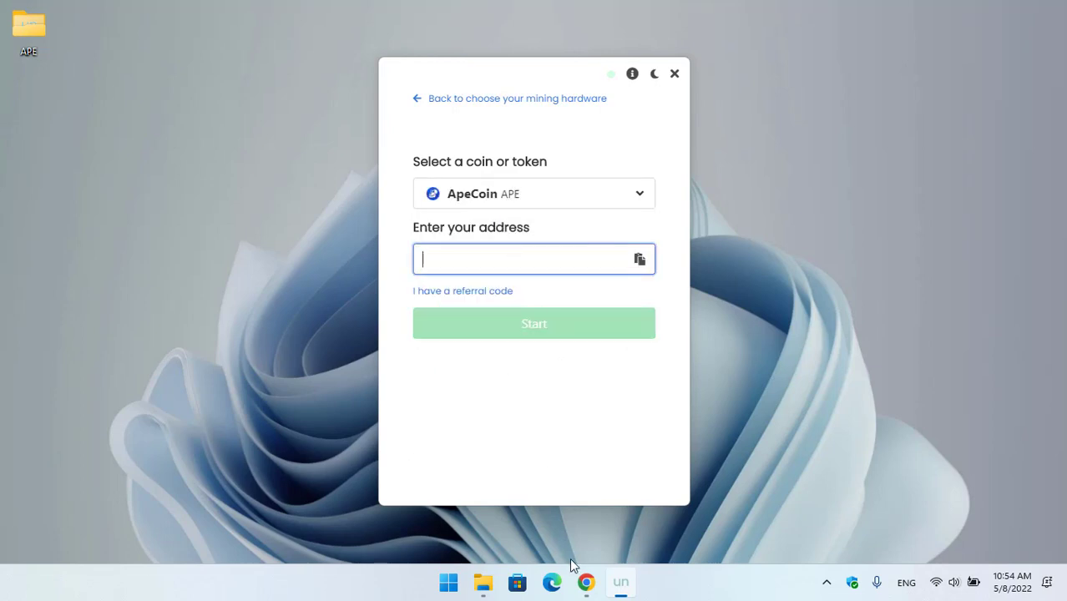
left_click(587, 583)
left_click(472, 15)
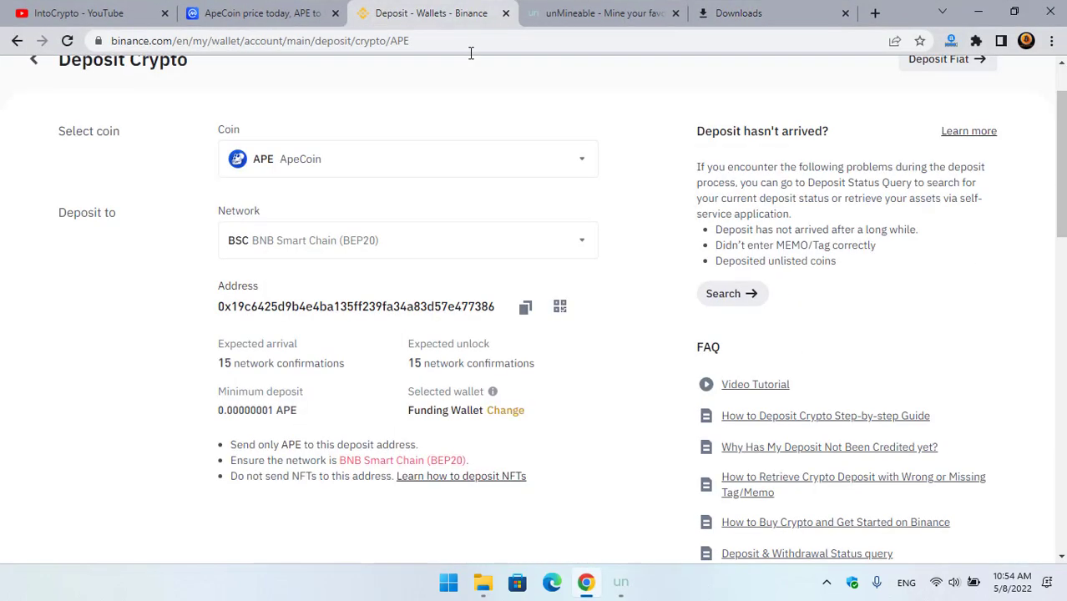
left_click(524, 309)
left_click(977, 12)
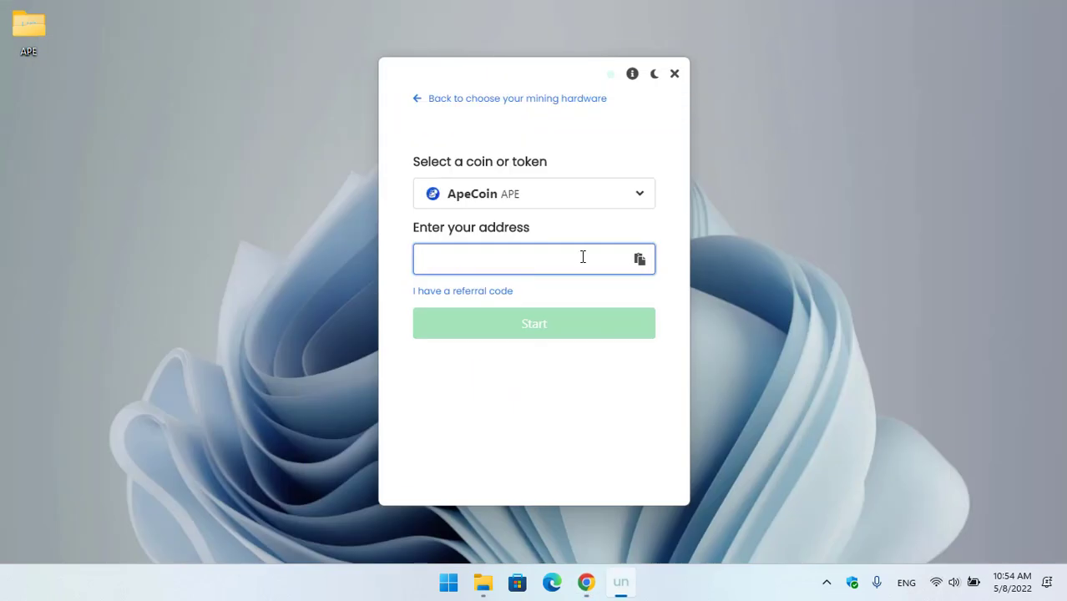
key("ctrl+v")
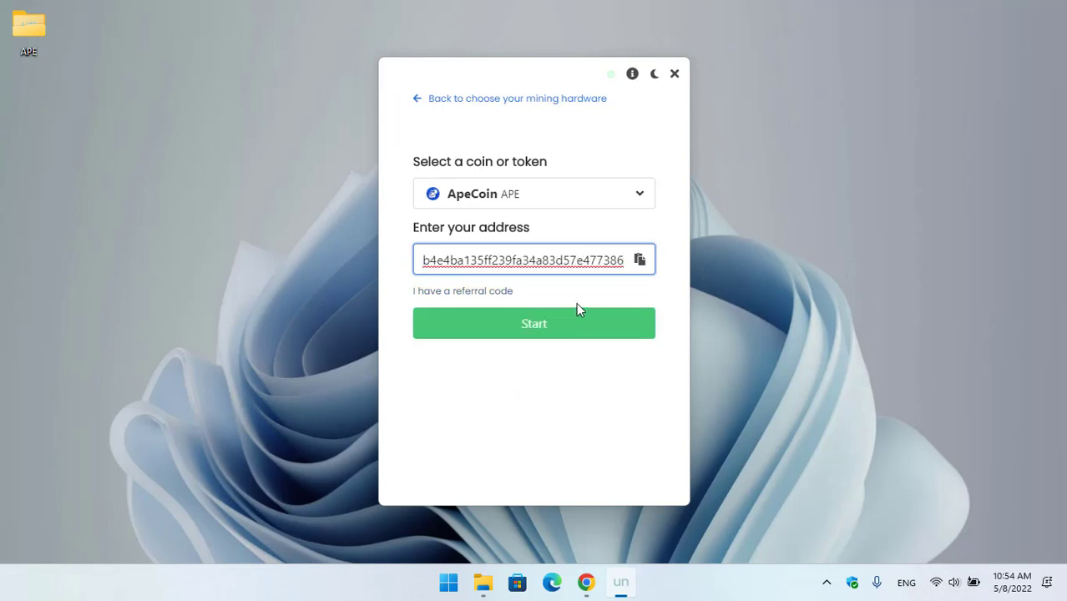
left_click(578, 322)
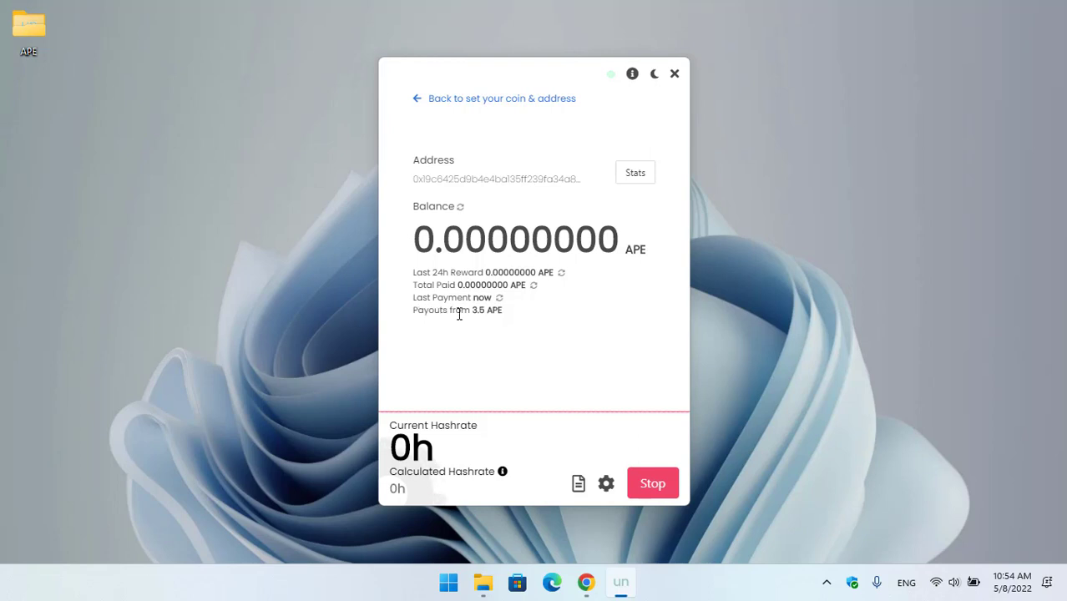
Review the miner settings, including the Custom and Low intensity, worker name and referral code options, and close them without saving.
left_click(606, 484)
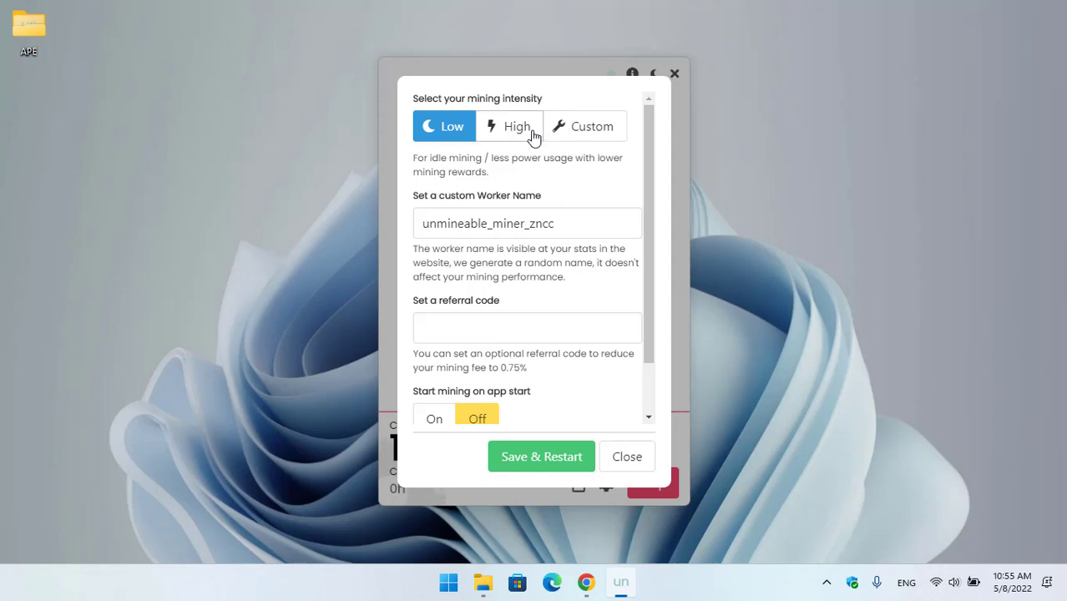
left_click(565, 136)
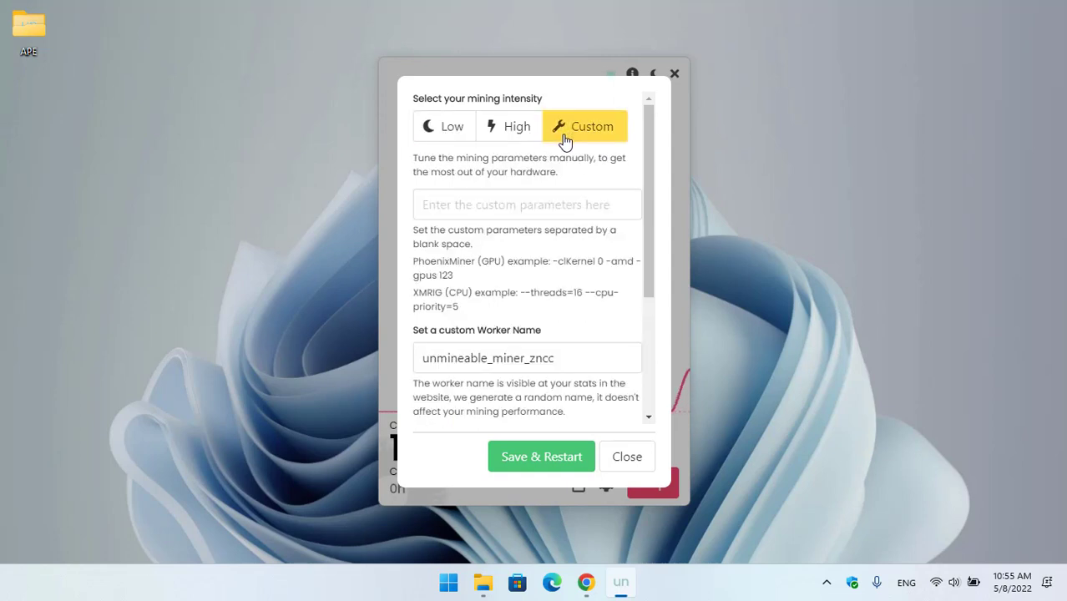
left_click(448, 129)
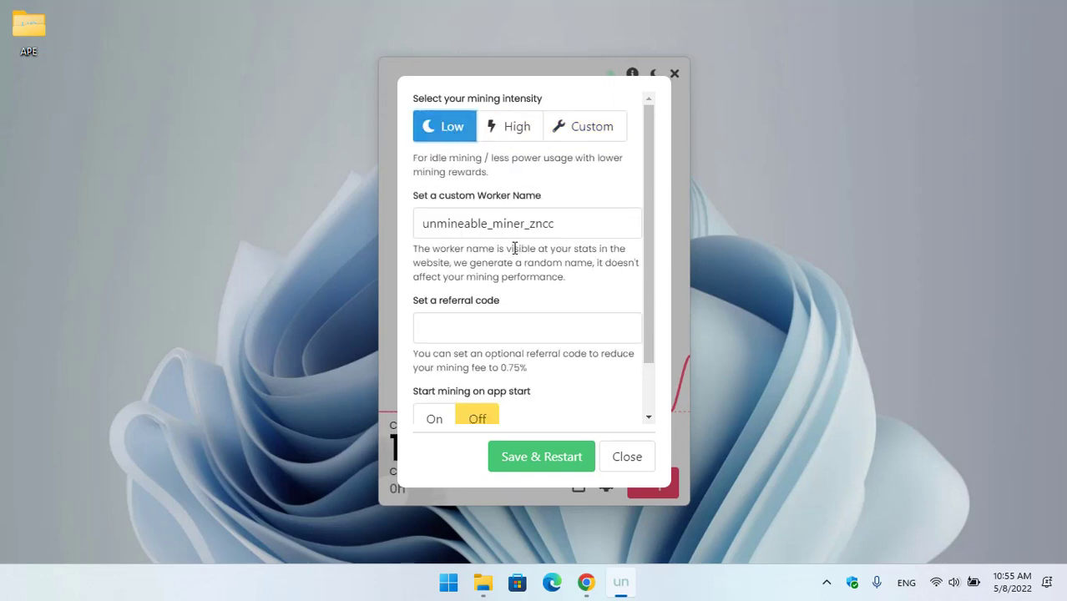
scroll(517, 250, "down", 1)
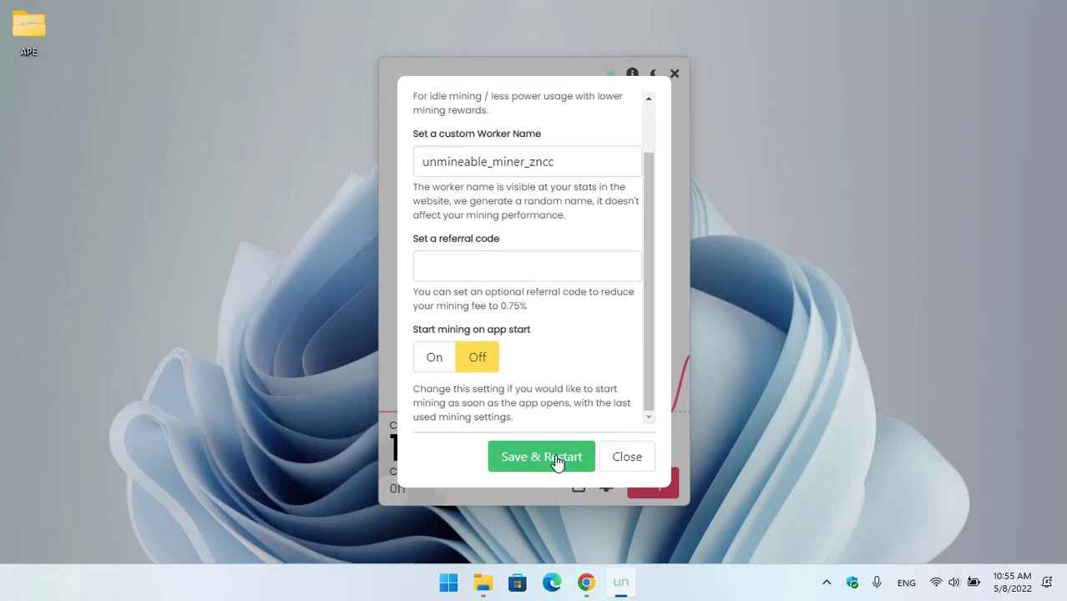
left_click(625, 460)
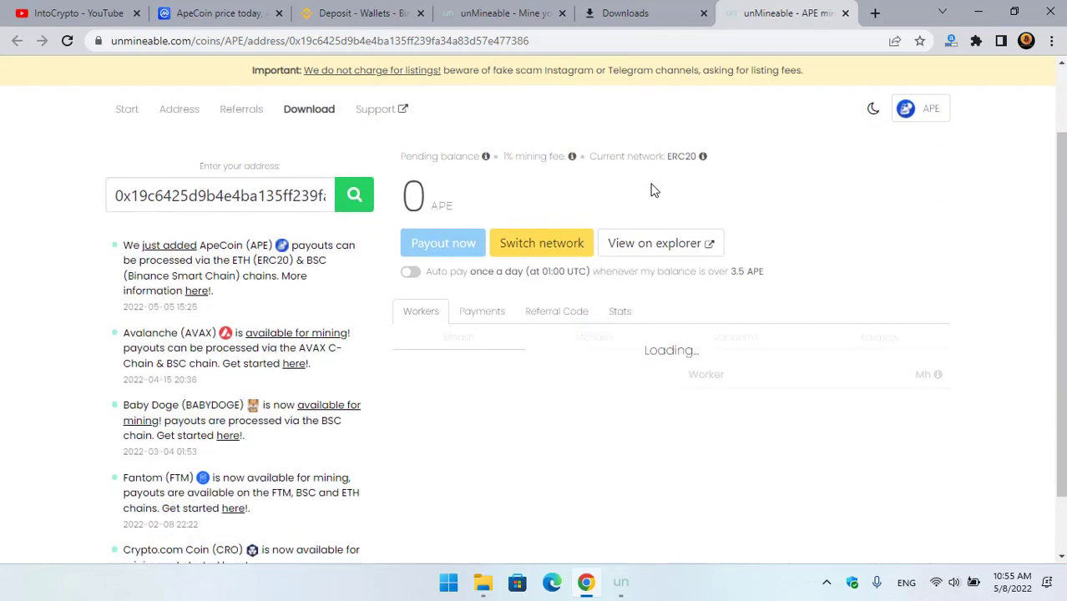
Turn on once-a-day auto pay on the unMineable stats page of the ApeCoin address.
left_click(417, 204)
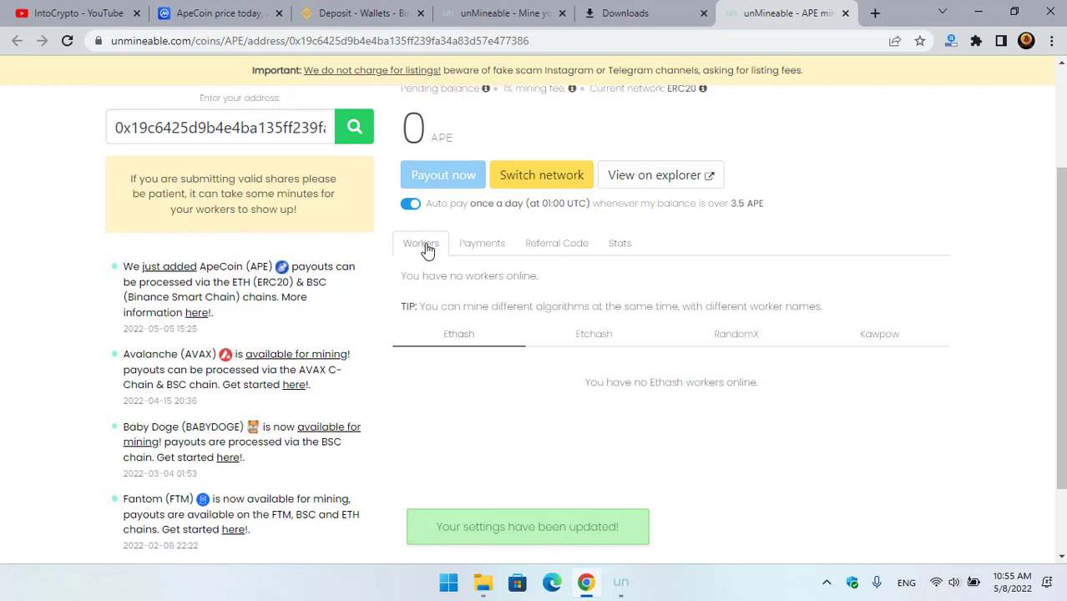
Examine the address's payments, referral code and mining stats on unMineable, and minimize the browser to return to the miner.
left_click(489, 247)
left_click(529, 249)
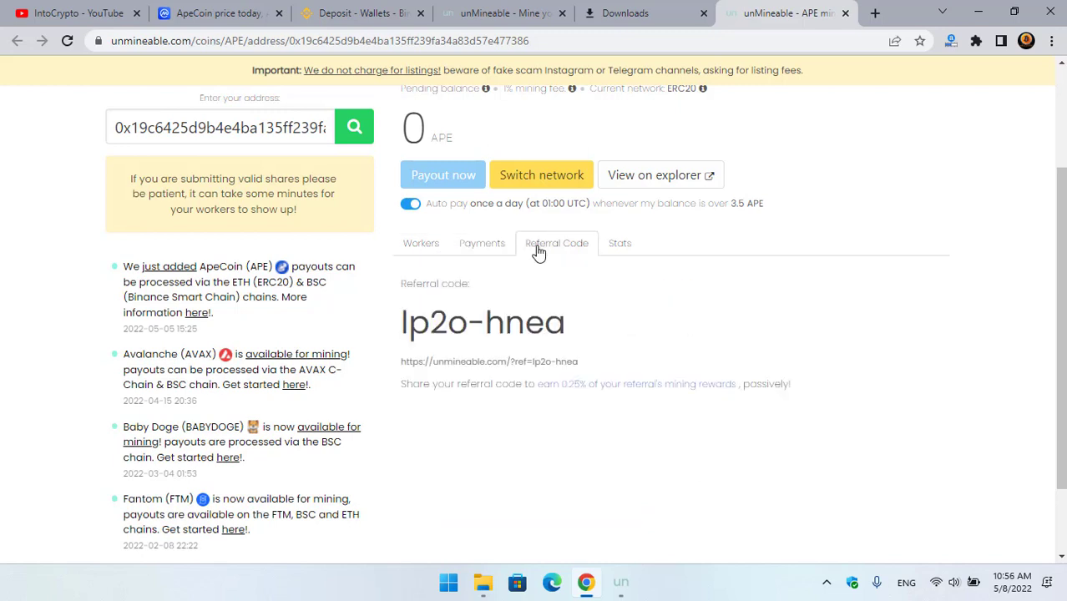
scroll(537, 334, "down", 1)
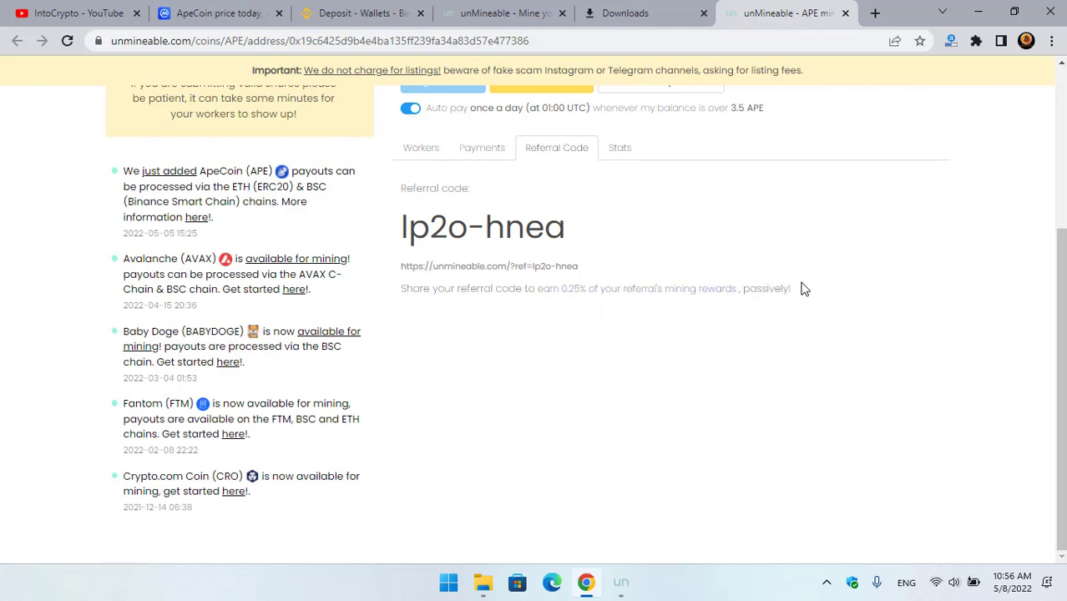
scroll(638, 228, "up", 1)
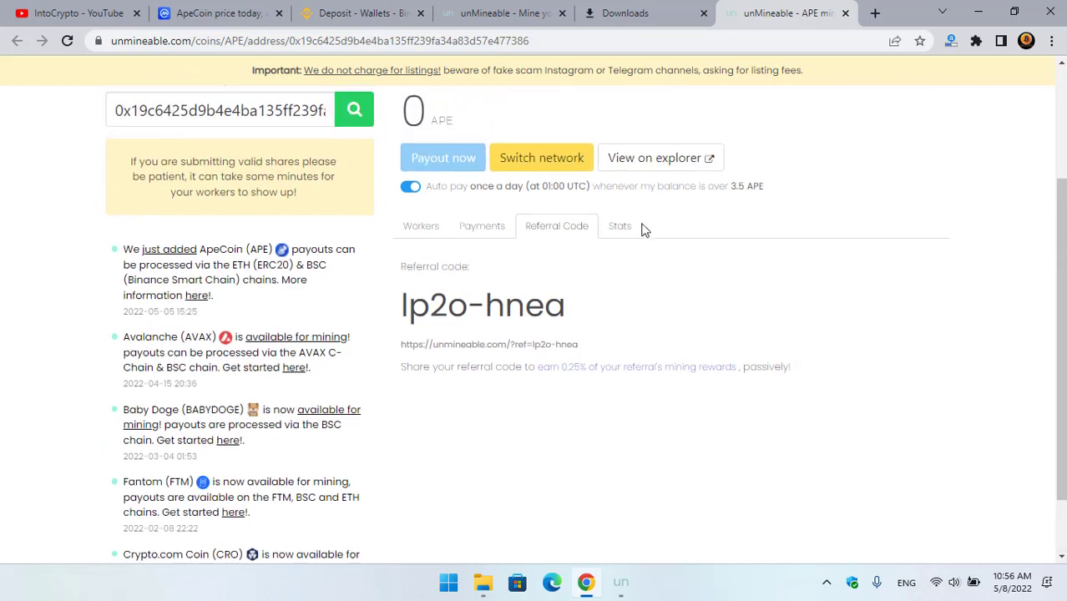
left_click(624, 229)
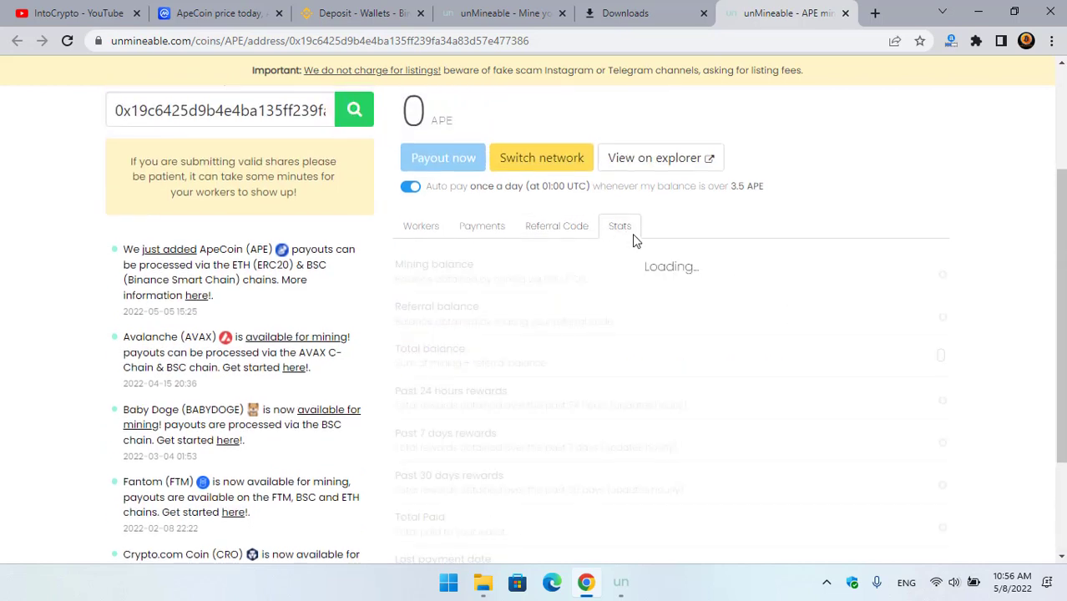
scroll(681, 271, "down", 1)
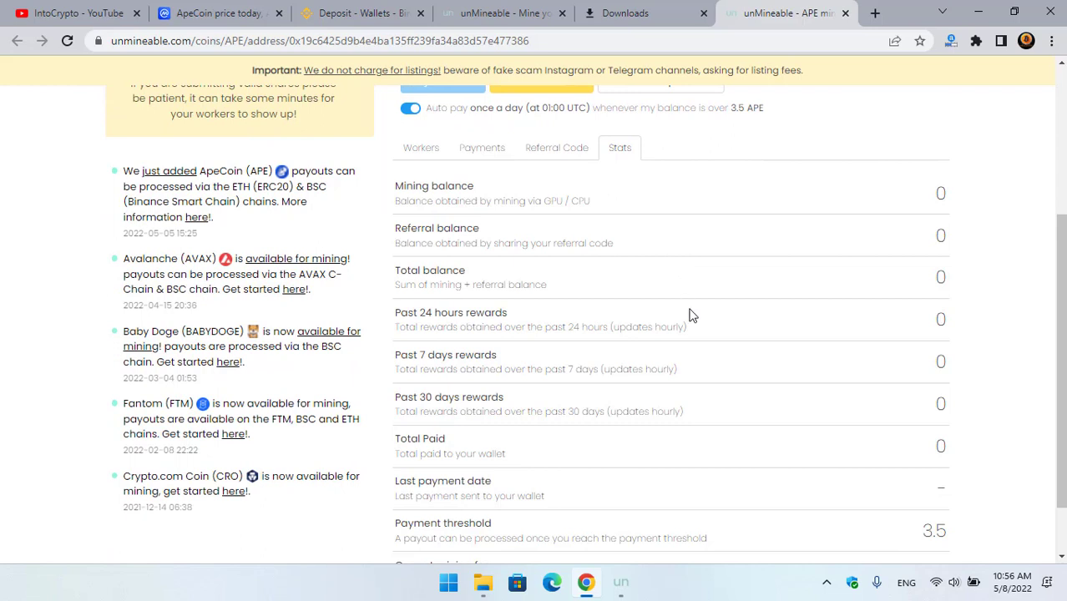
scroll(695, 317, "down", 1)
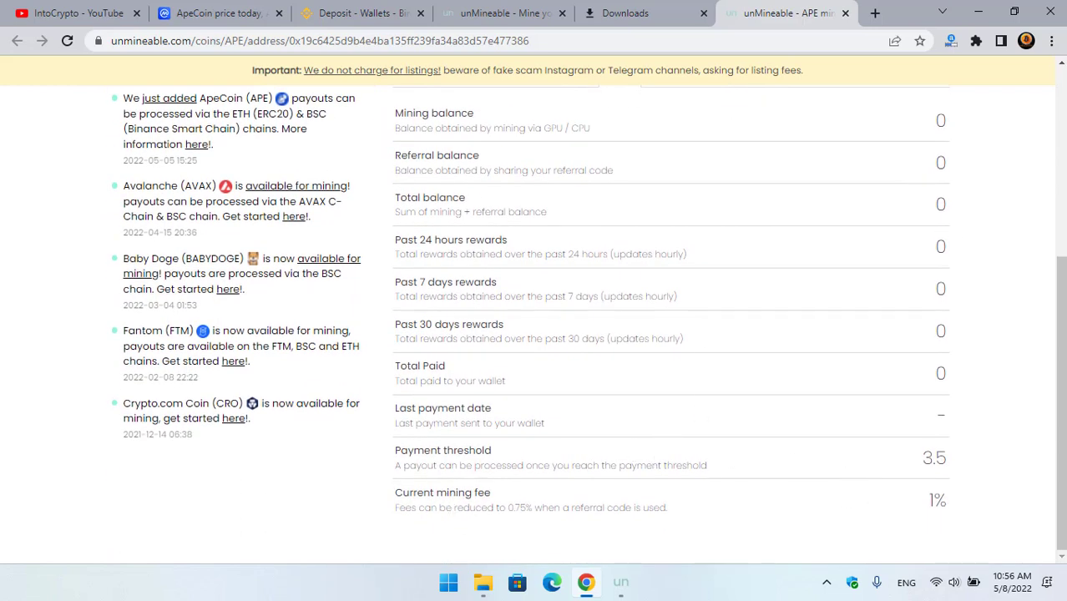
scroll(981, 247, "up", 4)
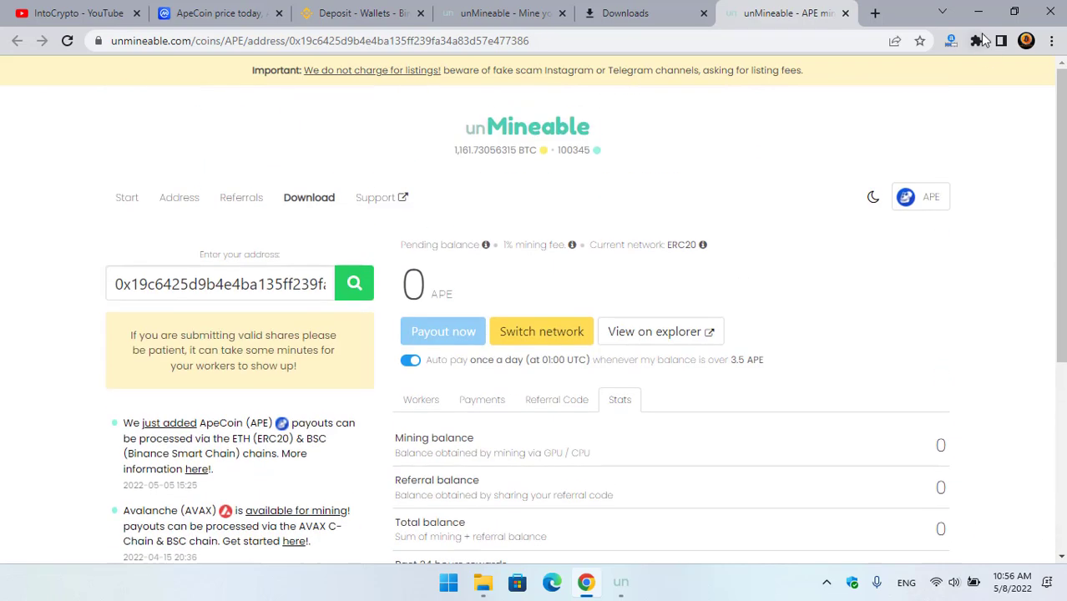
left_click(979, 16)
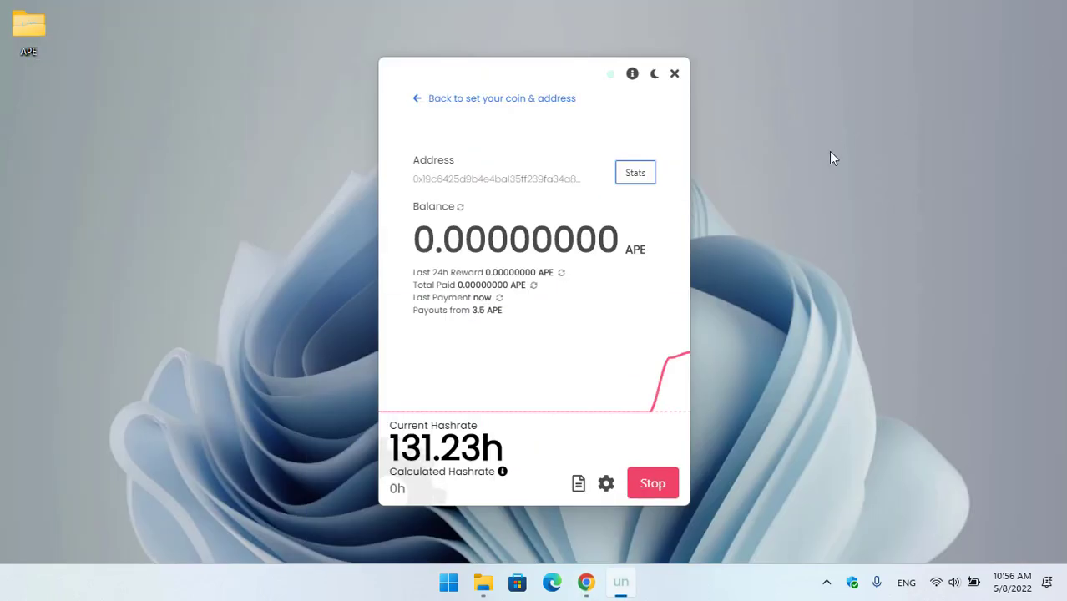